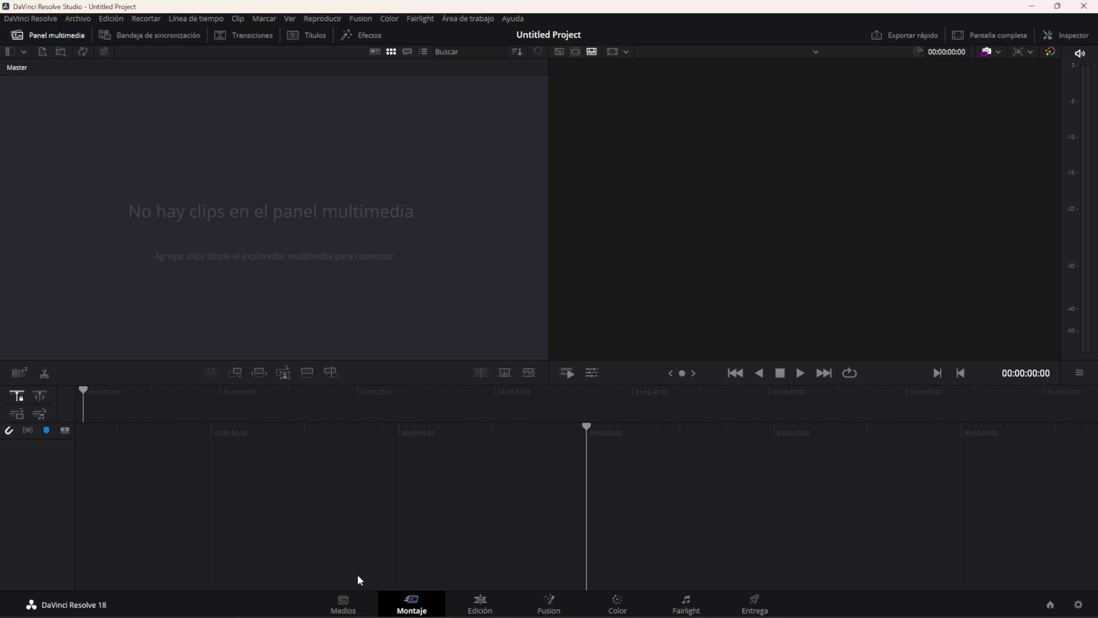
Switch to the Medios page to see the media storage drives and the empty media pool.
{"action": "left_click", "coordinate": [355, 606]}
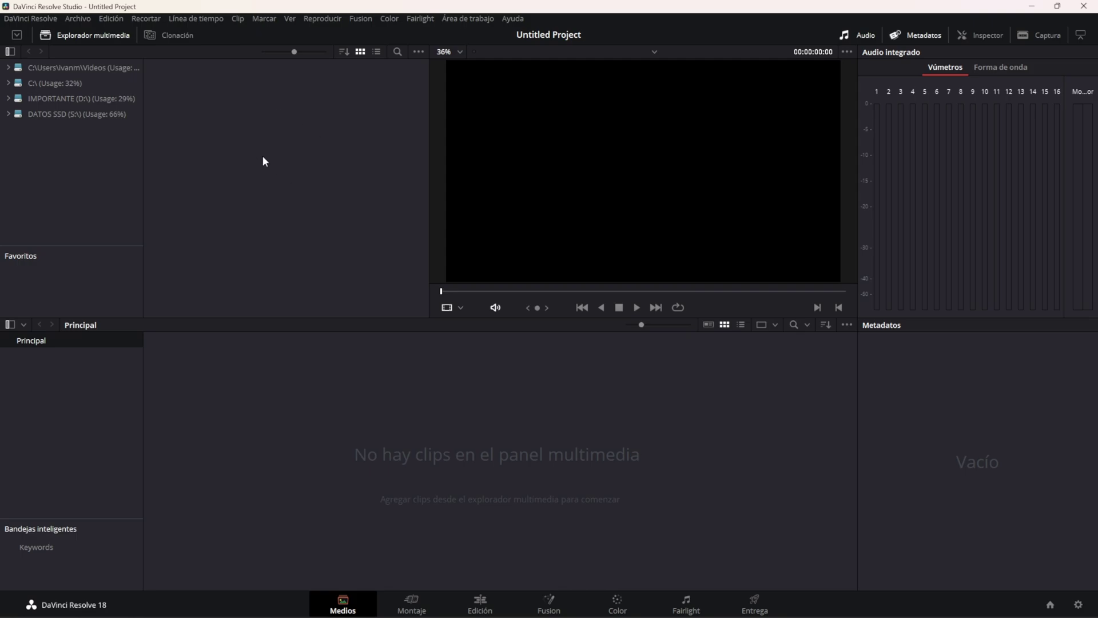
Open the Import Media dialog with Ctrl+I, close it without importing, and return to Montaje.
{"action": "key", "text": "ctrl+i"}
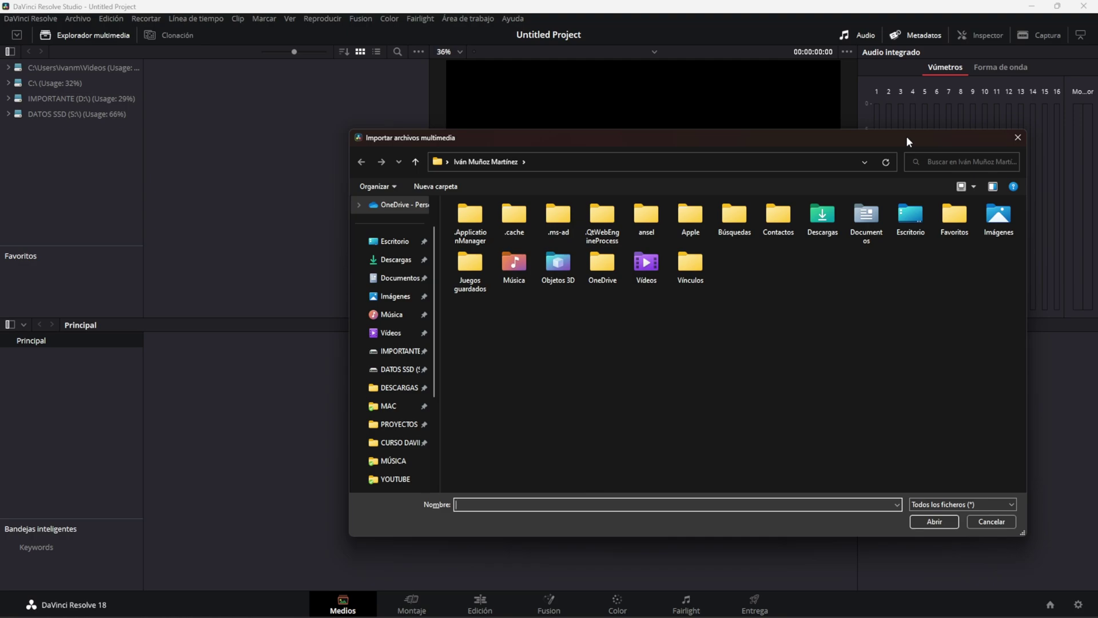
{"action": "left_click", "coordinate": [1018, 138]}
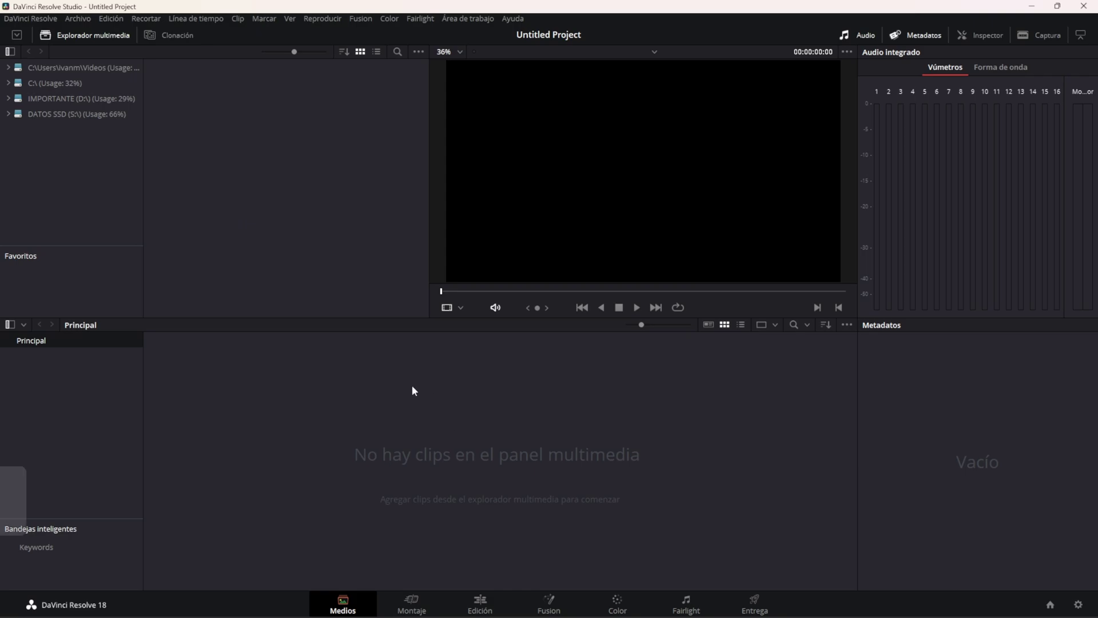
{"action": "left_click", "coordinate": [414, 612]}
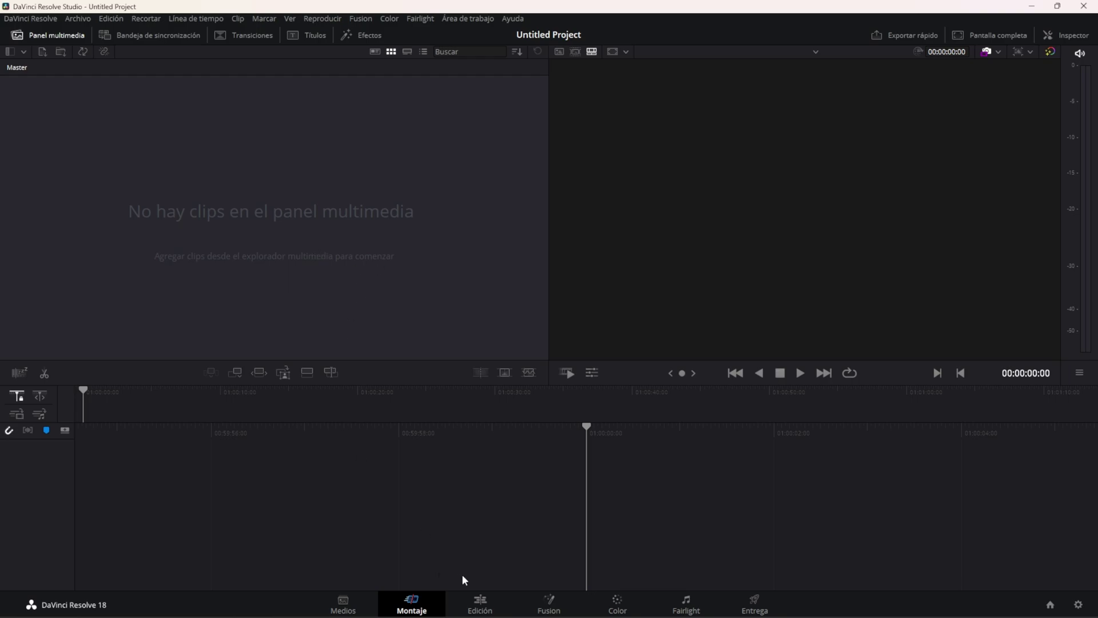
Pass through the Edición page, then show the Fusion page with its empty viewers and Nodes panel.
{"action": "left_click", "coordinate": [484, 603]}
{"action": "left_click", "coordinate": [428, 607]}
{"action": "left_click", "coordinate": [483, 605]}
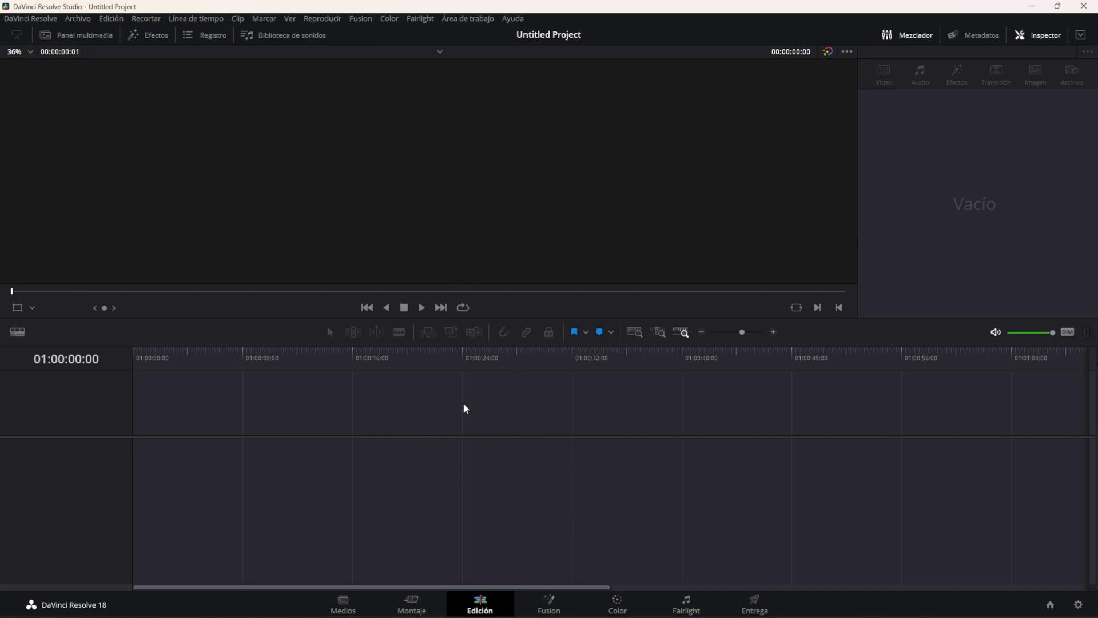
{"action": "left_click", "coordinate": [548, 607]}
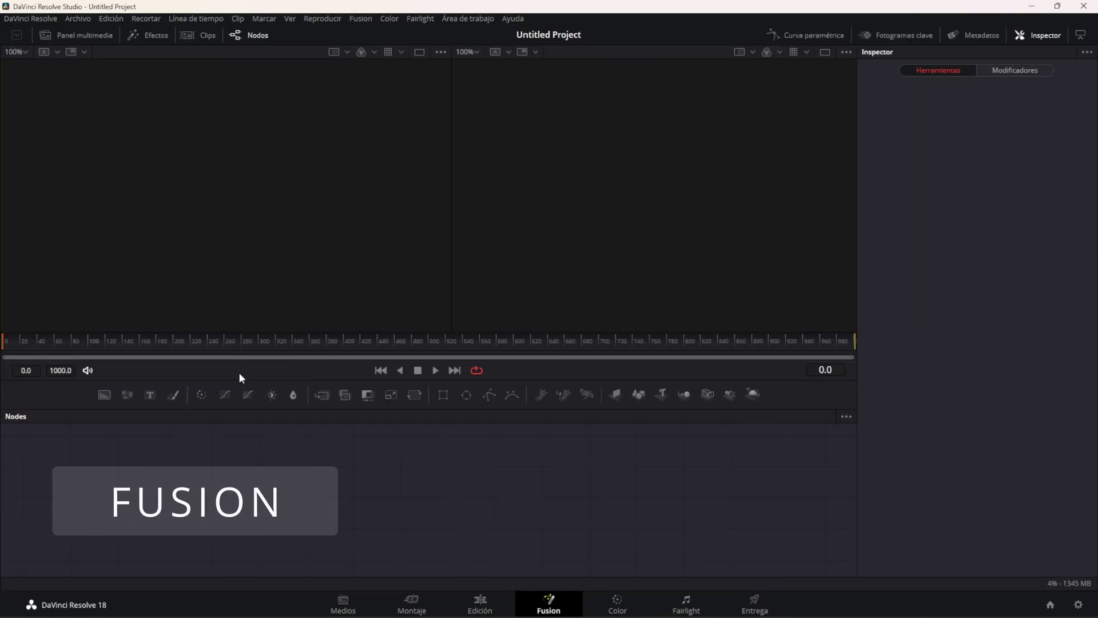
Enlarge the Fusion Nodes panel, then jump to the Color page with Shift+6.
{"action": "left_click_drag", "start_coordinate": [238, 382], "coordinate": [237, 320]}
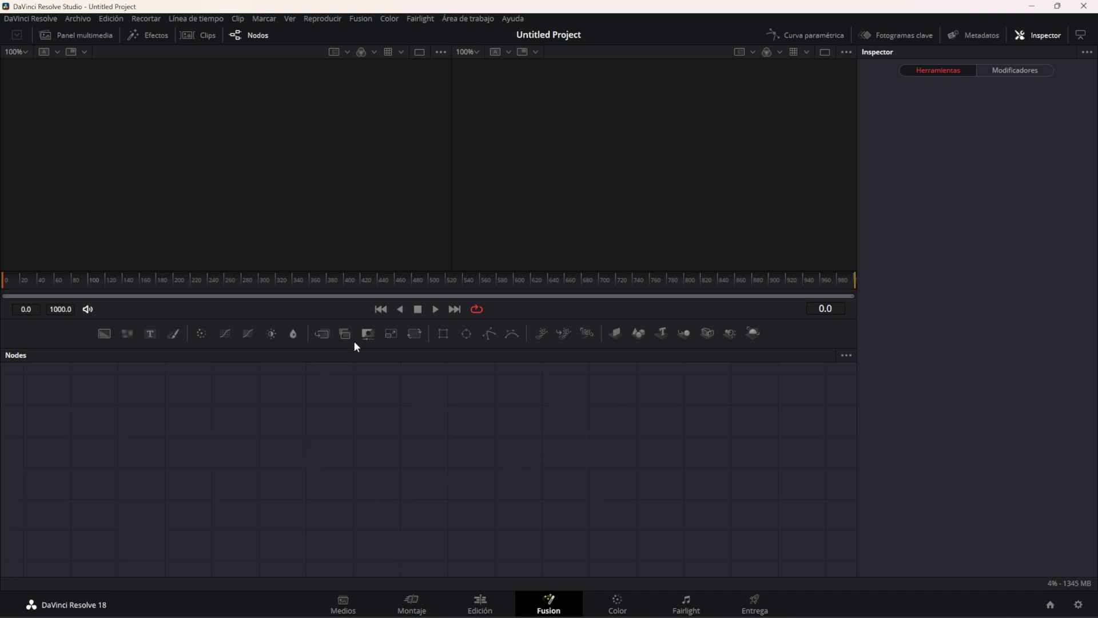
{"action": "key", "text": "shift+6"}
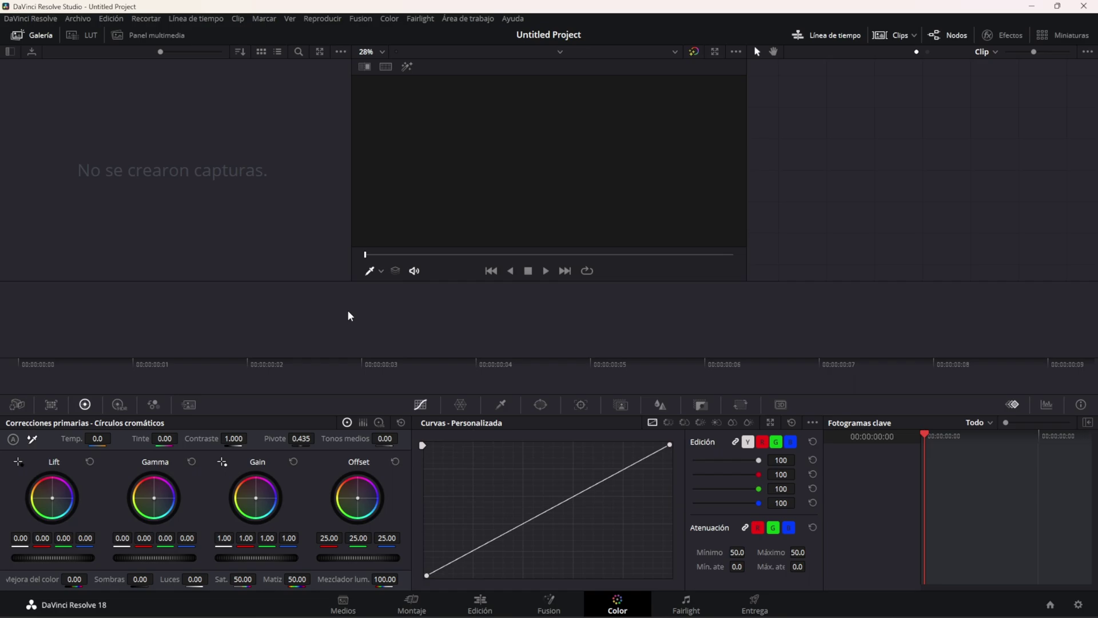
Flip between the Fairlight, Edición and Color pages, ending on the Edición page.
{"action": "left_click", "coordinate": [686, 603]}
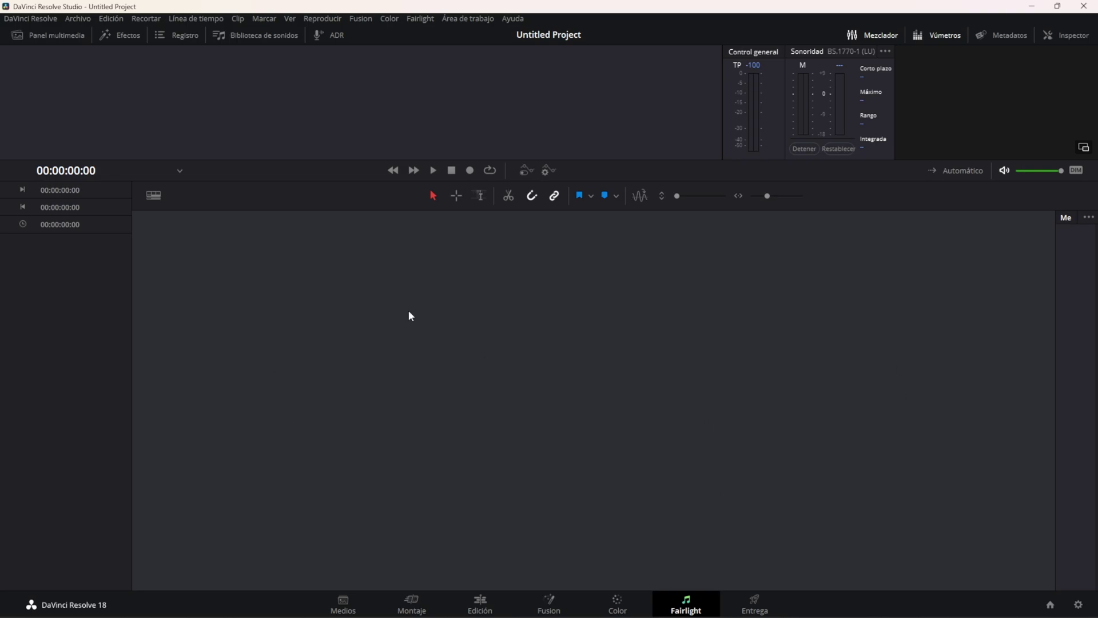
{"action": "left_click", "coordinate": [489, 609]}
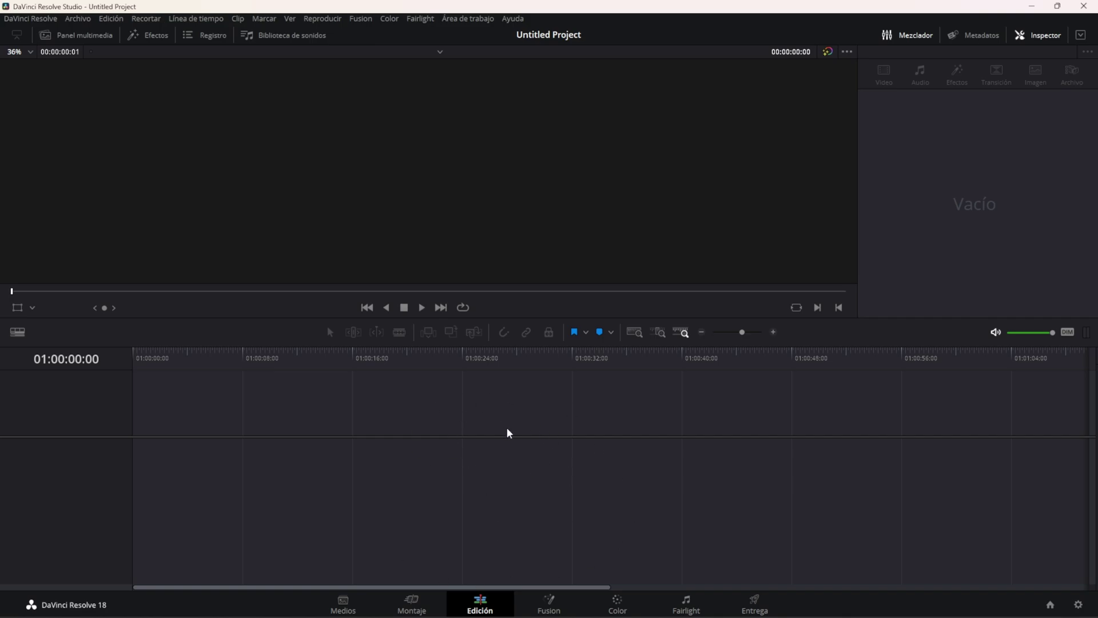
{"action": "left_click", "coordinate": [692, 604]}
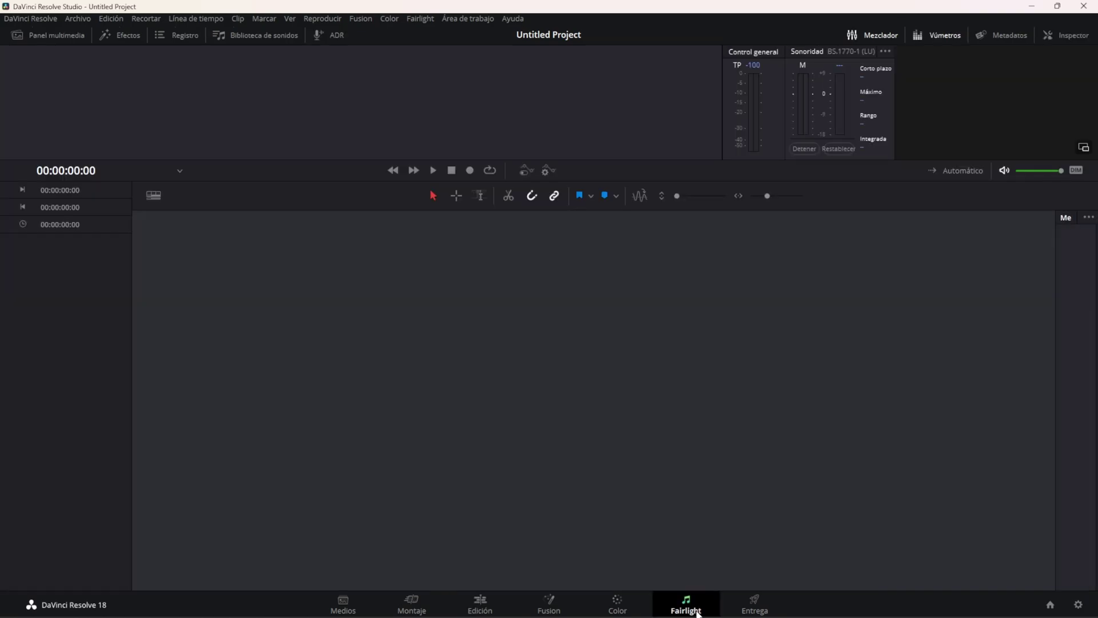
{"action": "left_click", "coordinate": [489, 608]}
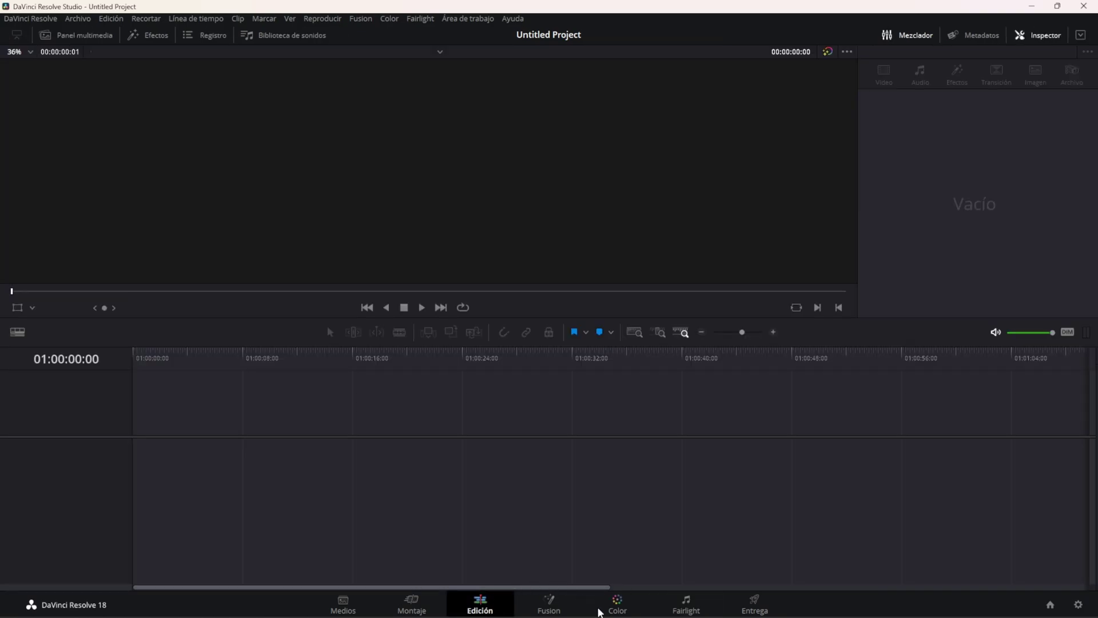
{"action": "left_click", "coordinate": [617, 606]}
{"action": "left_click", "coordinate": [509, 603]}
Go to the Entrega page and apply the H.265 Master render preset.
{"action": "left_click", "coordinate": [755, 603]}
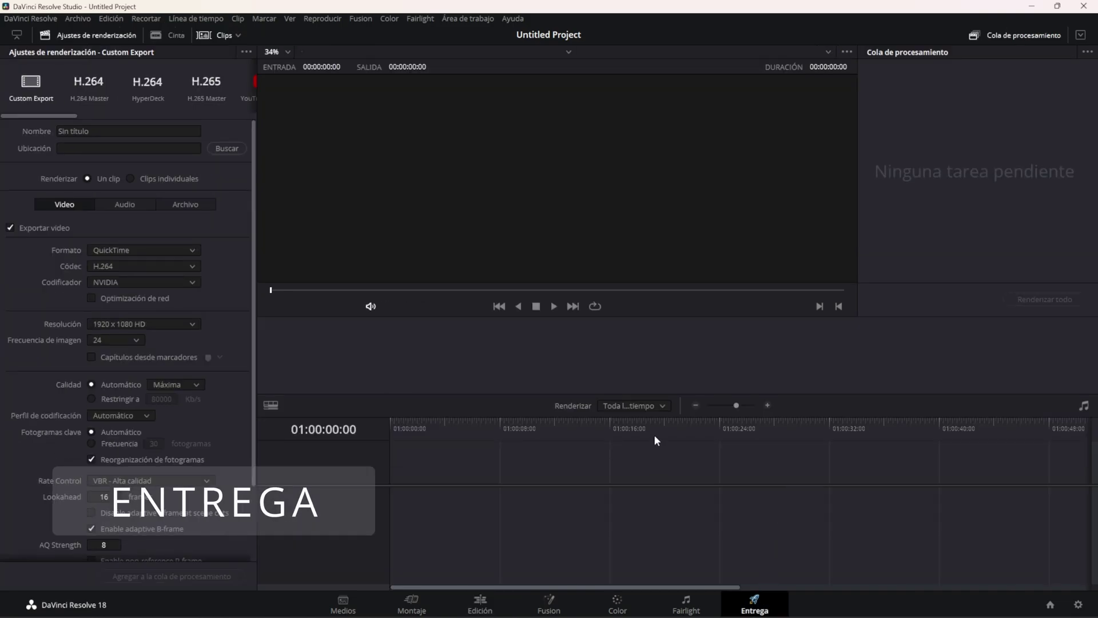
{"action": "left_click_drag", "start_coordinate": [60, 114], "coordinate": [95, 115]}
{"action": "left_click", "coordinate": [90, 99]}
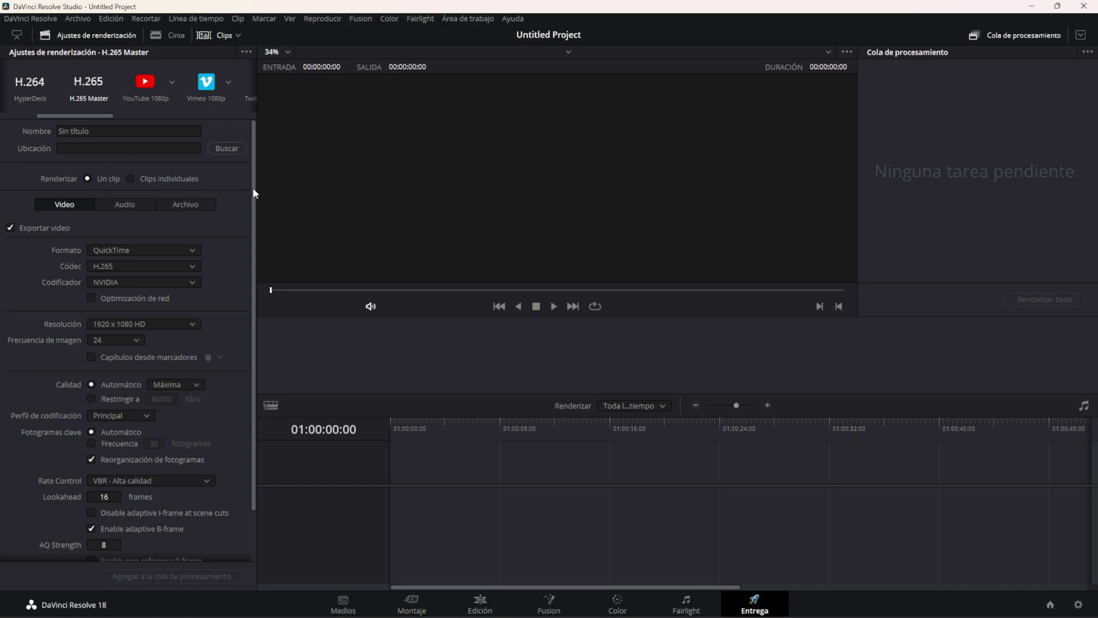
Try the Vimeo 1080p and Dropbox 1080p presets, then reapply H.265 Master.
{"action": "left_click", "coordinate": [206, 83]}
{"action": "left_click_drag", "start_coordinate": [94, 115], "coordinate": [150, 115]}
{"action": "left_click", "coordinate": [152, 86]}
{"action": "scroll", "coordinate": [146, 112], "scroll_direction": "up", "scroll_amount": 3}
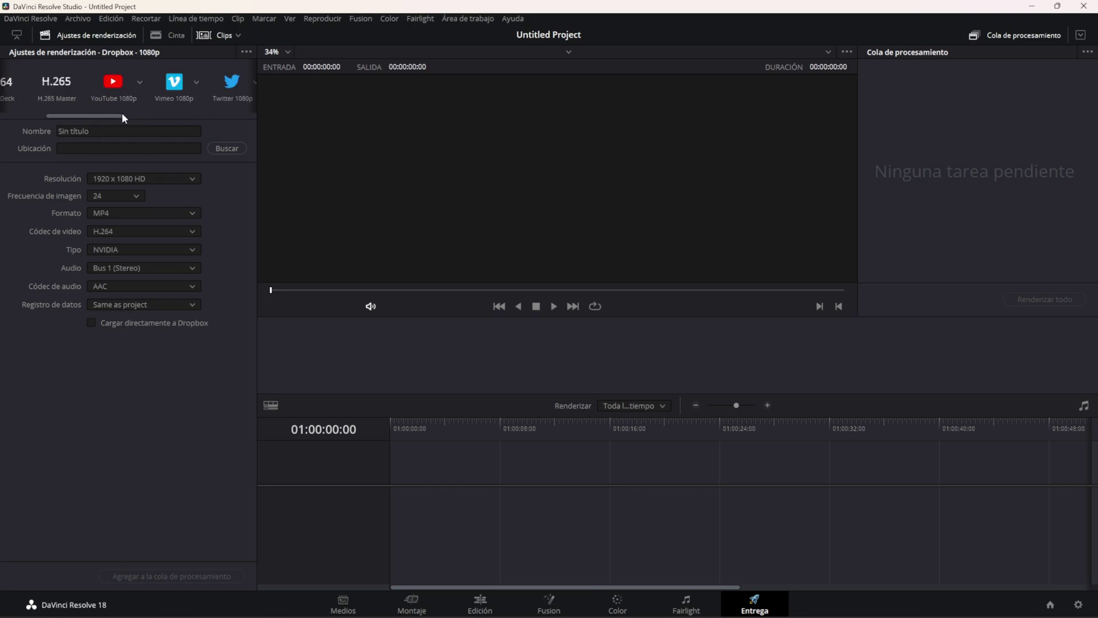
{"action": "scroll", "coordinate": [107, 111], "scroll_direction": "down", "scroll_amount": 1}
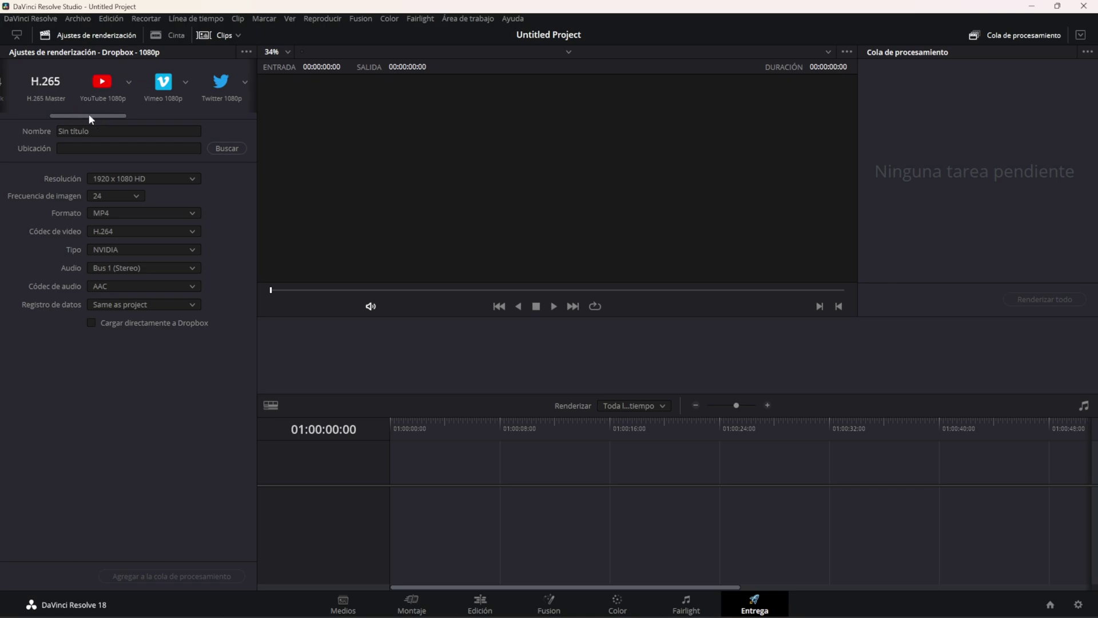
{"action": "mouse_move", "coordinate": [117, 116]}
{"action": "left_mouse_down"}
{"action": "mouse_move", "coordinate": [186, 122]}
{"action": "mouse_move", "coordinate": [68, 116]}
{"action": "mouse_move", "coordinate": [89, 117]}
{"action": "left_mouse_up"}
{"action": "left_click", "coordinate": [206, 86]}
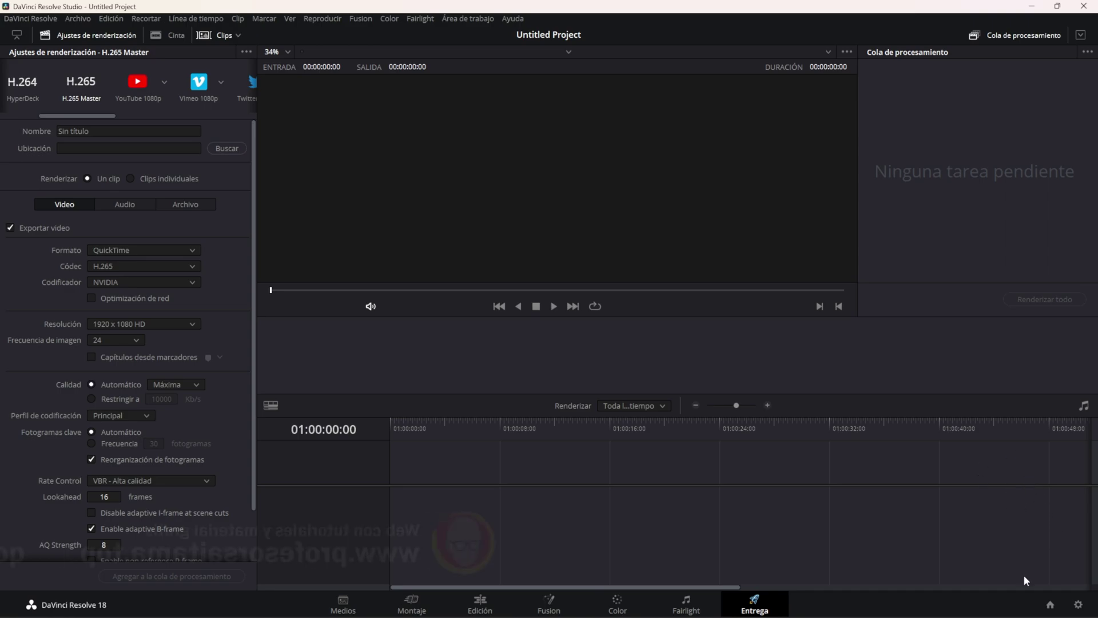
Glance at the Project Manager, then review Project Settings: resolution 1920 x 1080 HD, color management, presets.
{"action": "left_click", "coordinate": [1050, 604]}
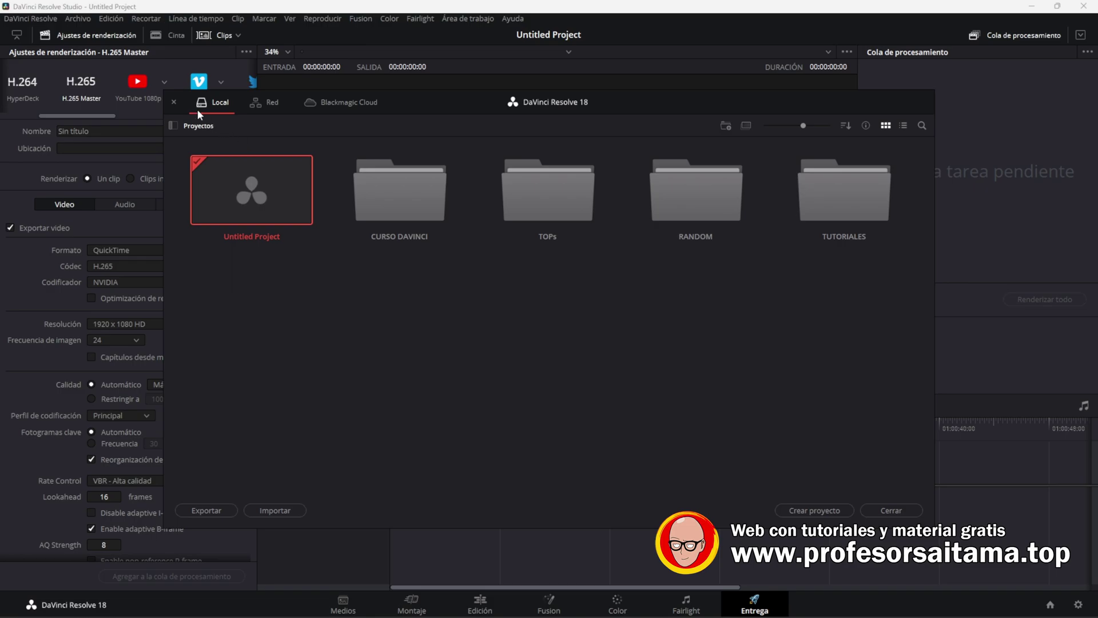
{"action": "left_click", "coordinate": [173, 102]}
{"action": "left_click", "coordinate": [1079, 605]}
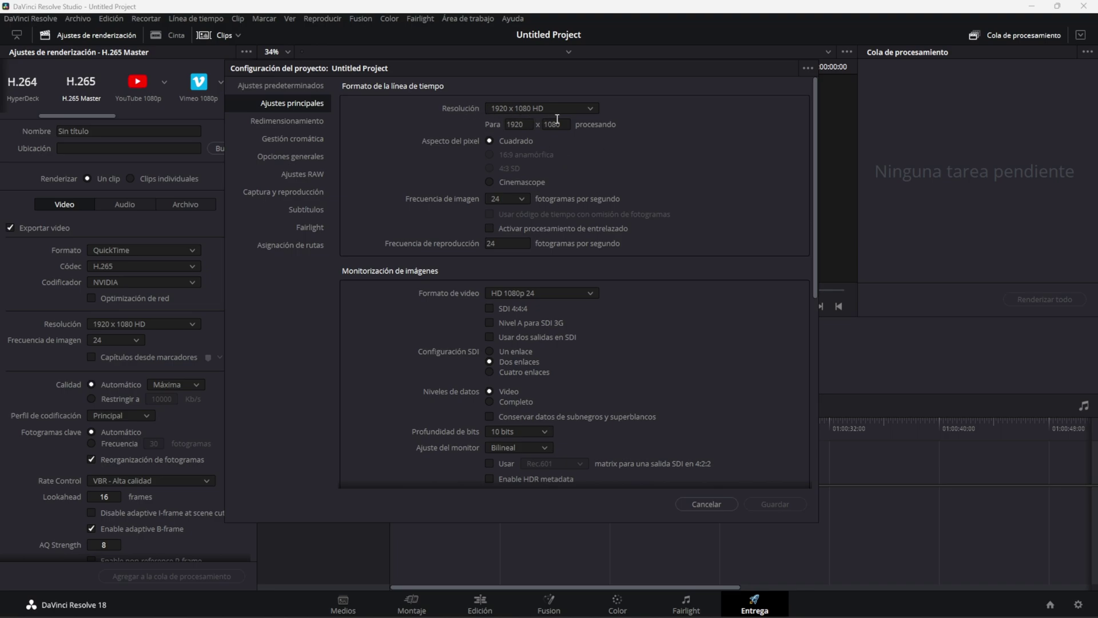
{"action": "left_click", "coordinate": [590, 109]}
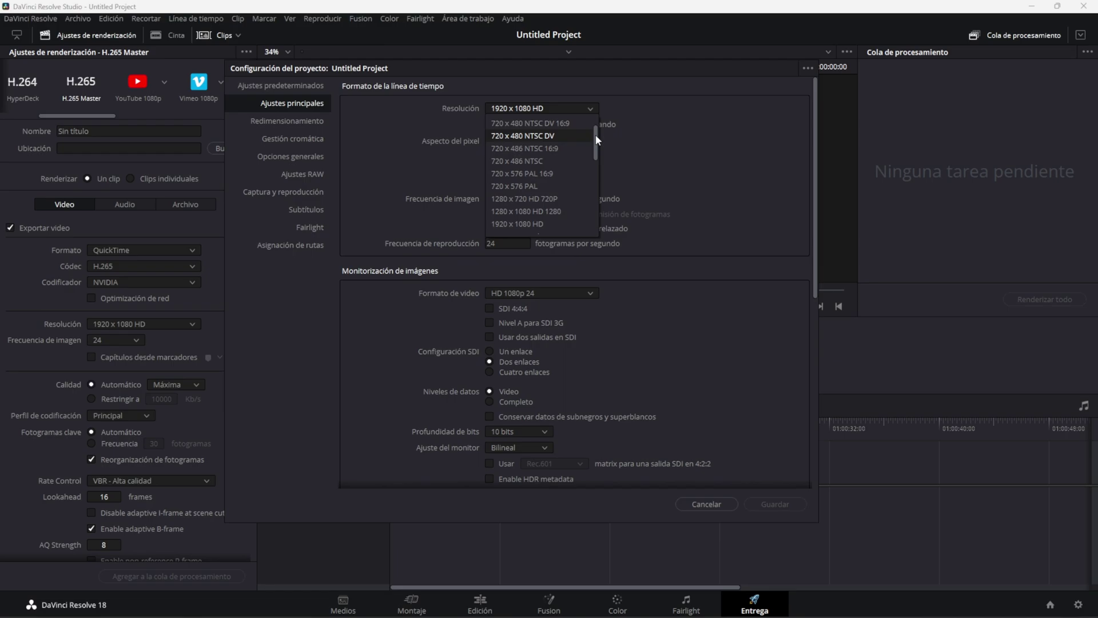
{"action": "scroll", "coordinate": [595, 135], "scroll_direction": "down", "scroll_amount": 2}
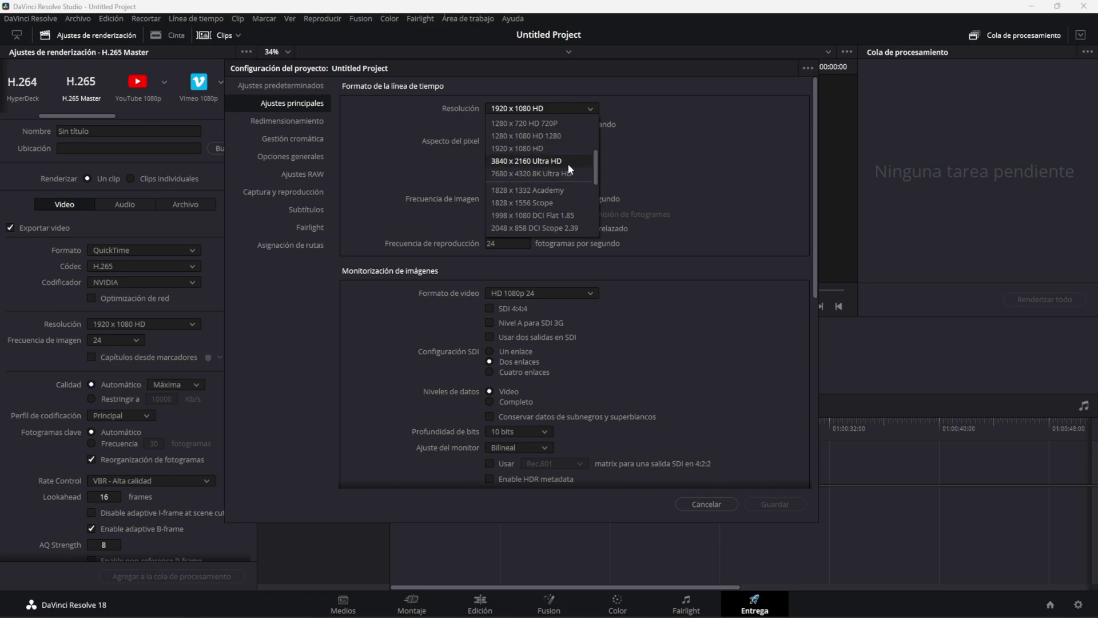
{"action": "key", "text": "Escape"}
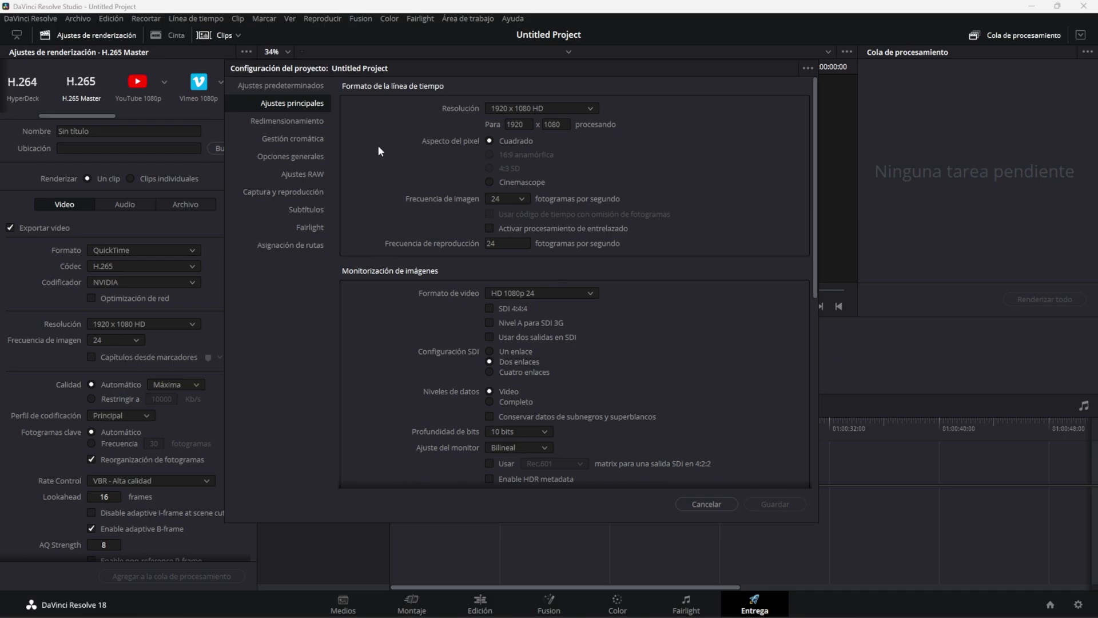
{"action": "left_click", "coordinate": [277, 137]}
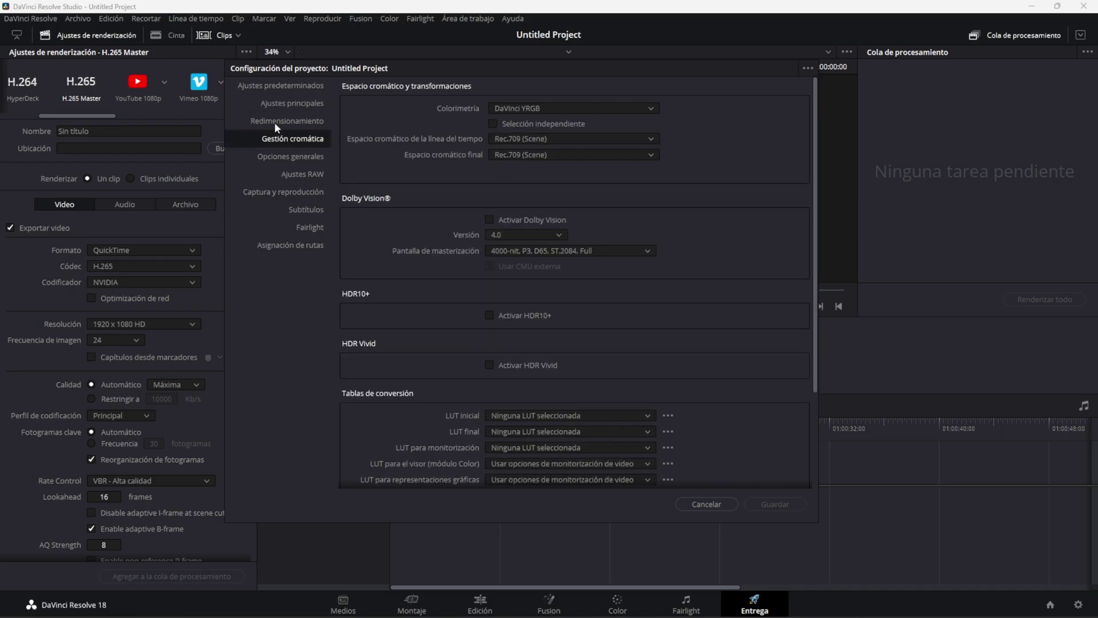
{"action": "left_click", "coordinate": [274, 86]}
View the subtitle settings, then hide and restore the bottom page bar from the workspace menu.
{"action": "left_click", "coordinate": [306, 209]}
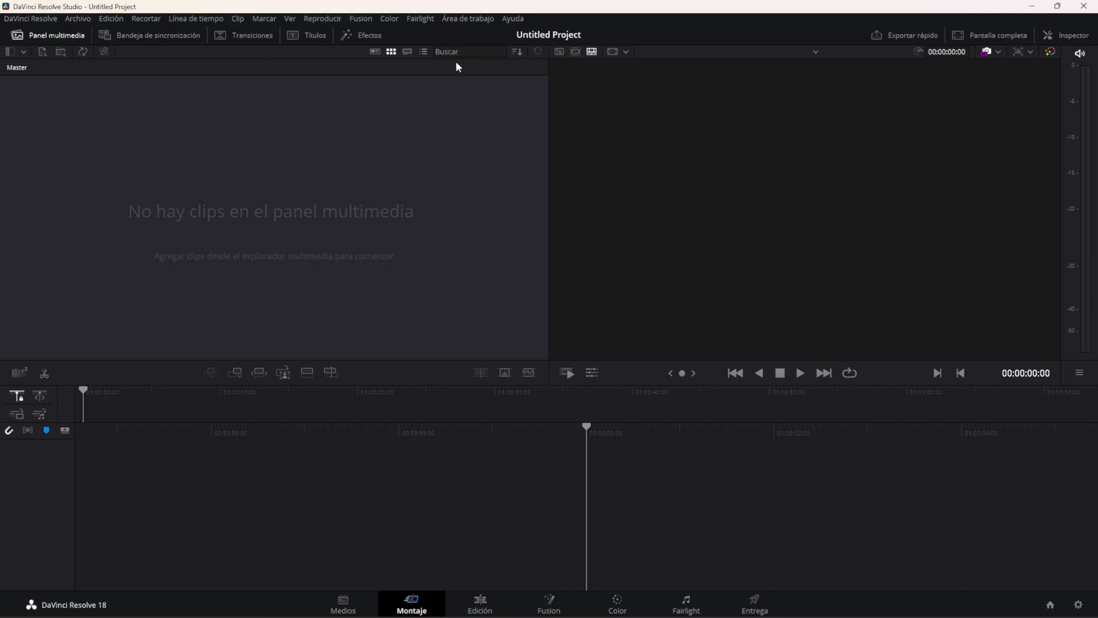
{"action": "left_click", "coordinate": [360, 18]}
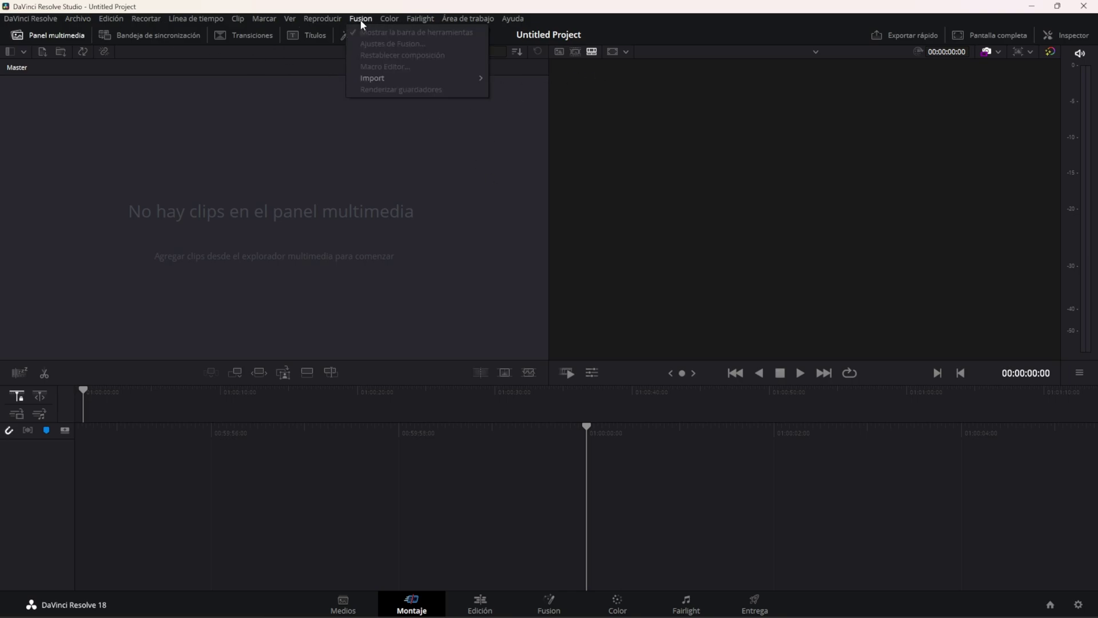
{"action": "mouse_move", "coordinate": [452, 21]}
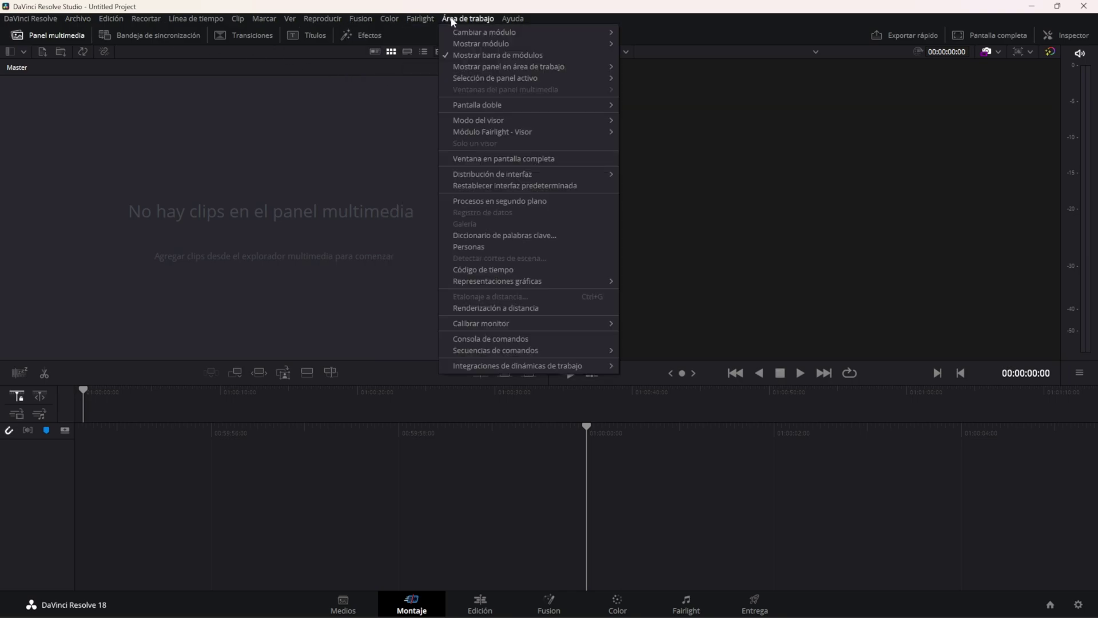
{"action": "left_click", "coordinate": [474, 55]}
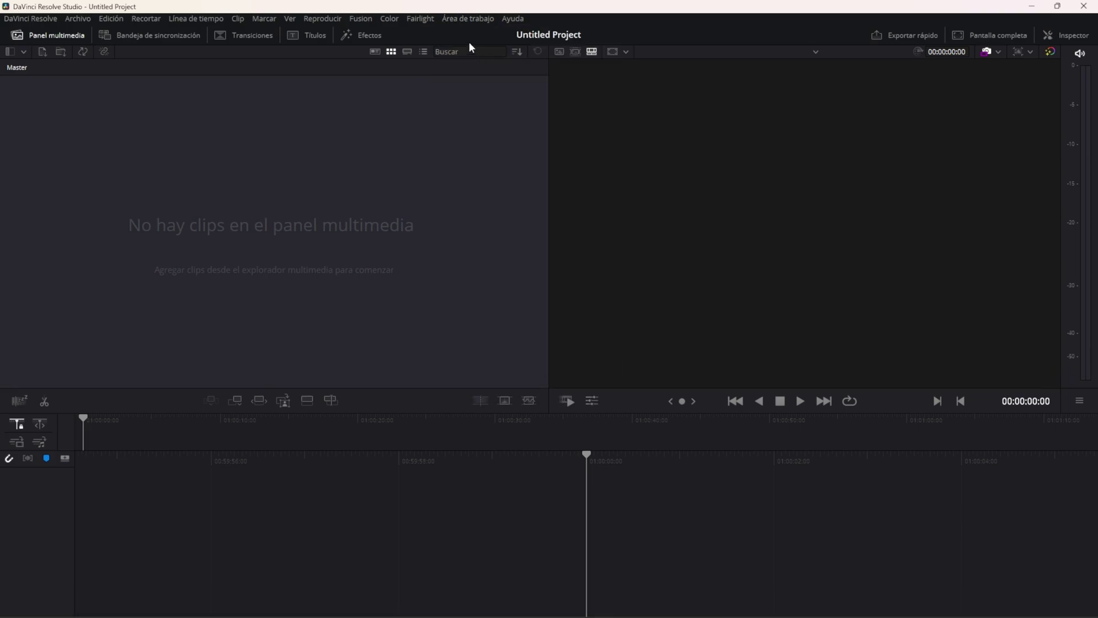
{"action": "left_click", "coordinate": [468, 18]}
{"action": "left_click", "coordinate": [464, 45]}
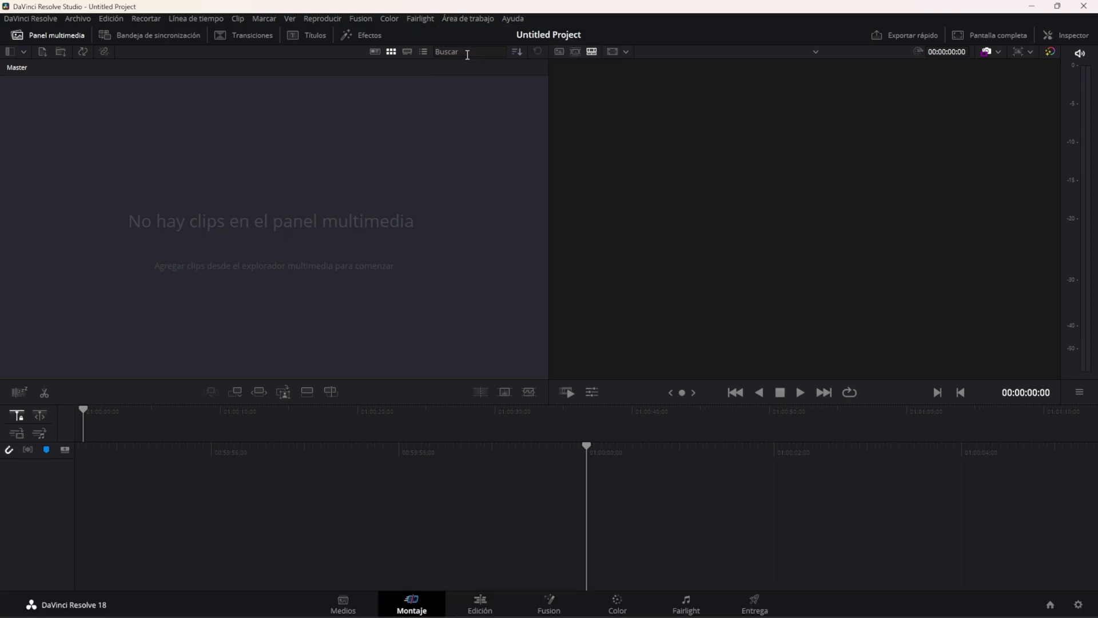
Hide the Montaje page from the page bar, bring it back, and open the Archivo menu.
{"action": "left_click", "coordinate": [461, 19]}
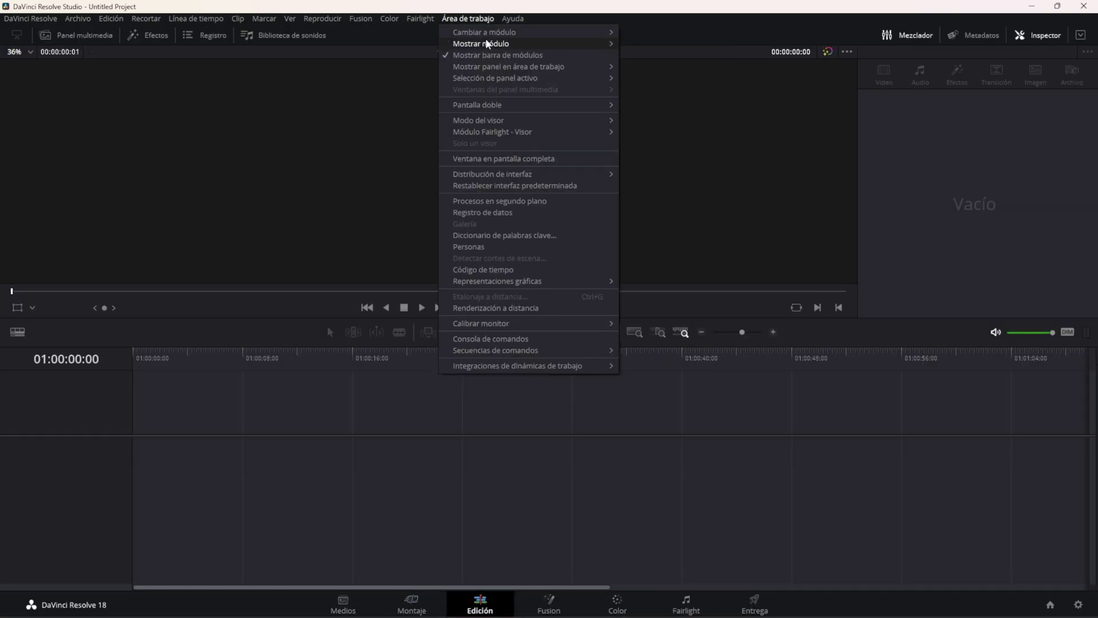
{"action": "mouse_move", "coordinate": [485, 44]}
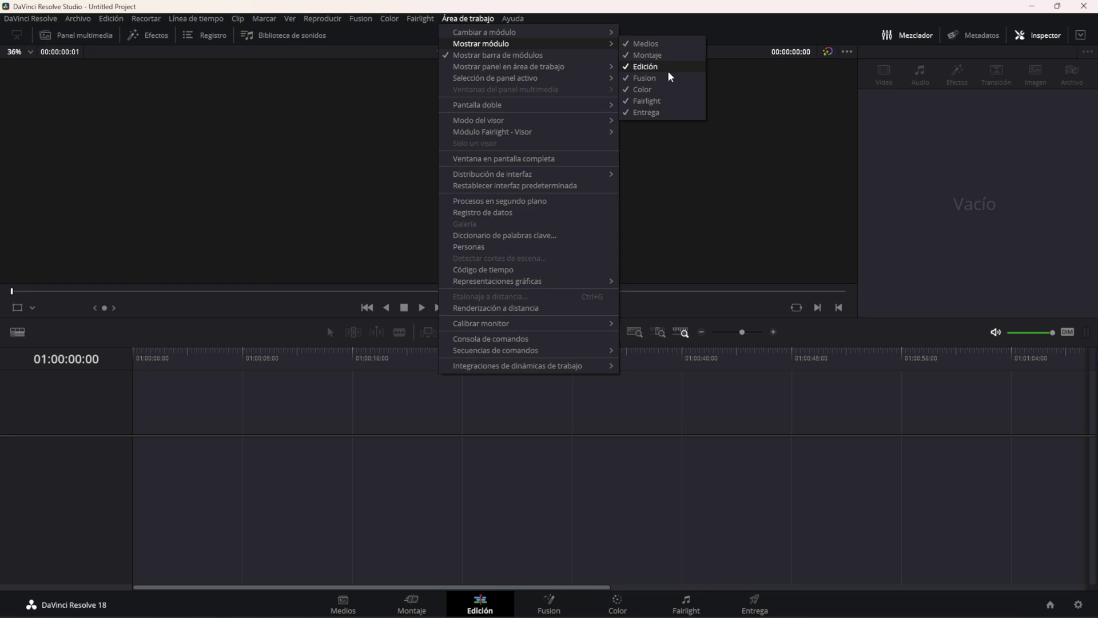
{"action": "left_click", "coordinate": [629, 57]}
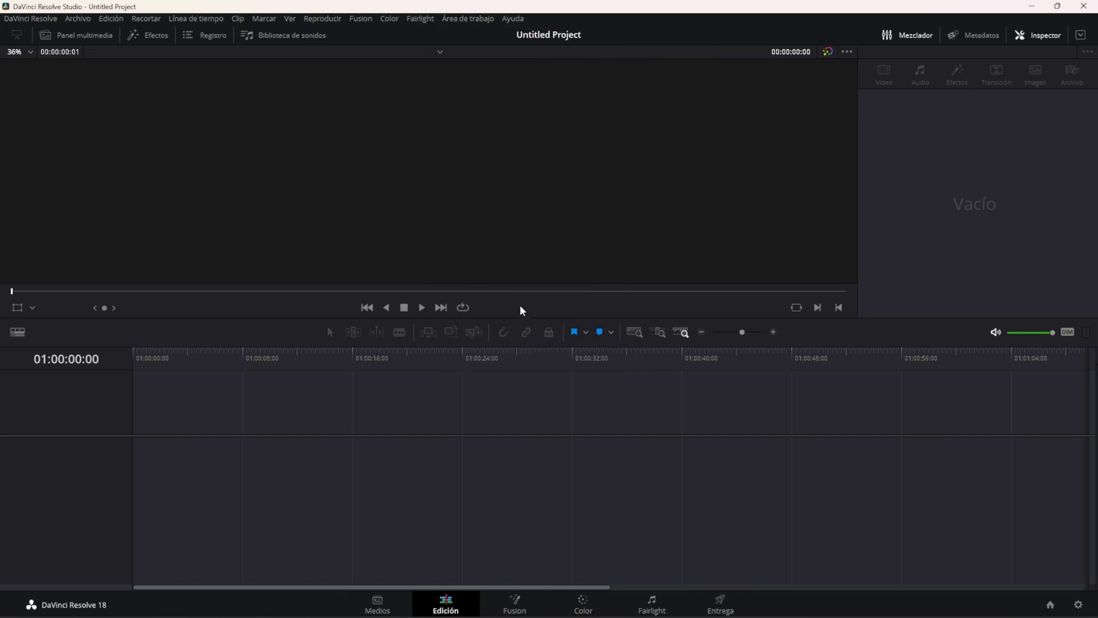
{"action": "left_click", "coordinate": [468, 18]}
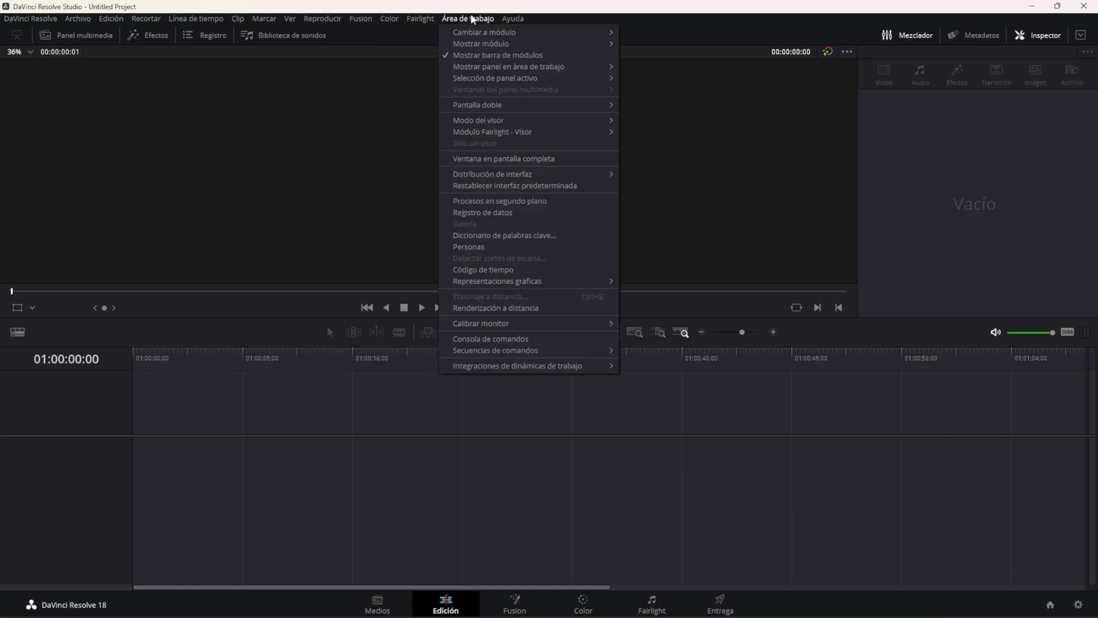
{"action": "left_click", "coordinate": [645, 57]}
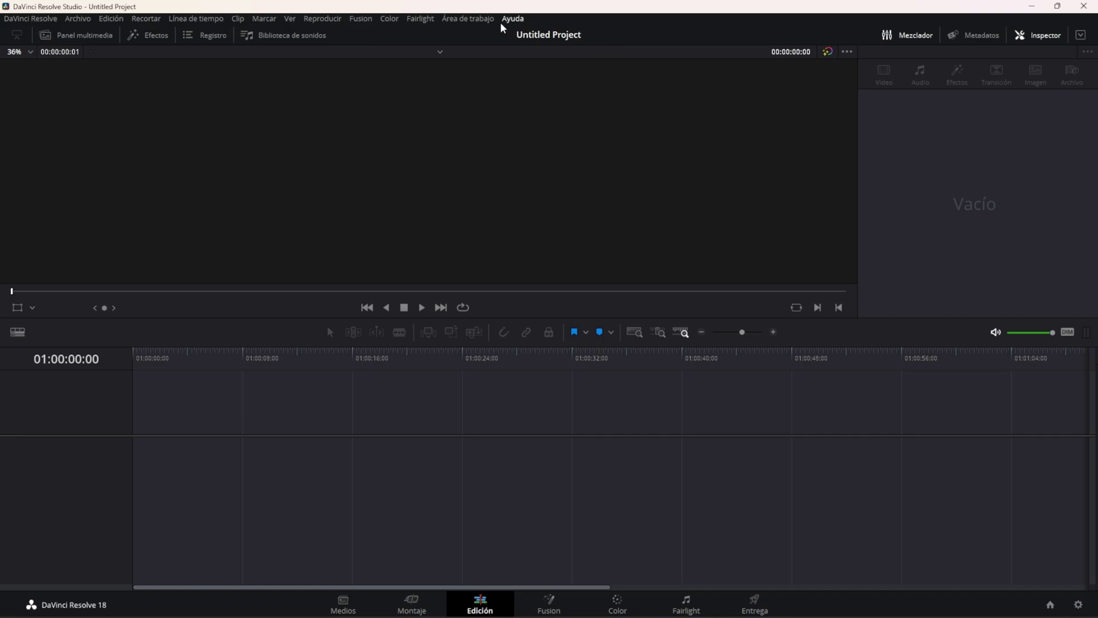
{"action": "left_click", "coordinate": [84, 22]}
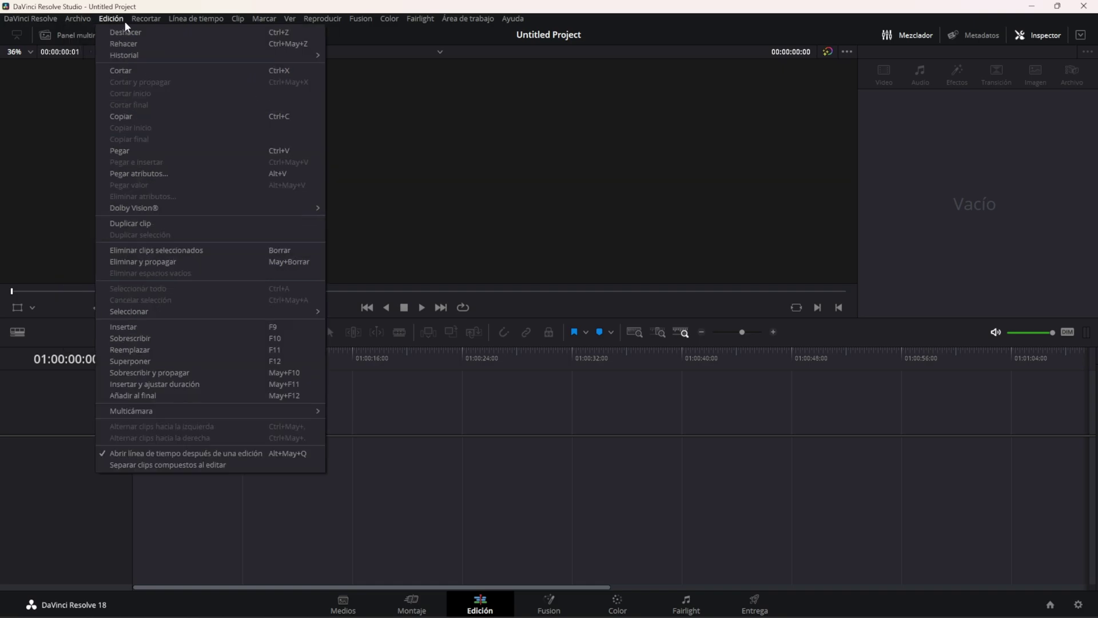
Close the open menu and show the media pool with its empty Principal bin.
{"action": "mouse_move", "coordinate": [155, 22]}
{"action": "left_click", "coordinate": [195, 22]}
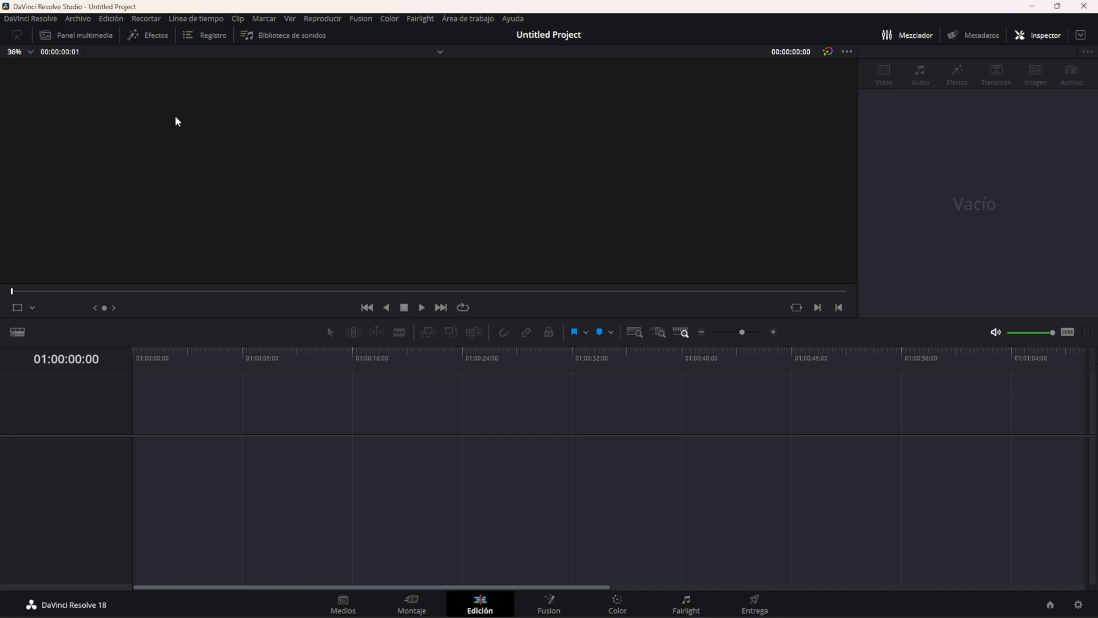
{"action": "left_click", "coordinate": [106, 38]}
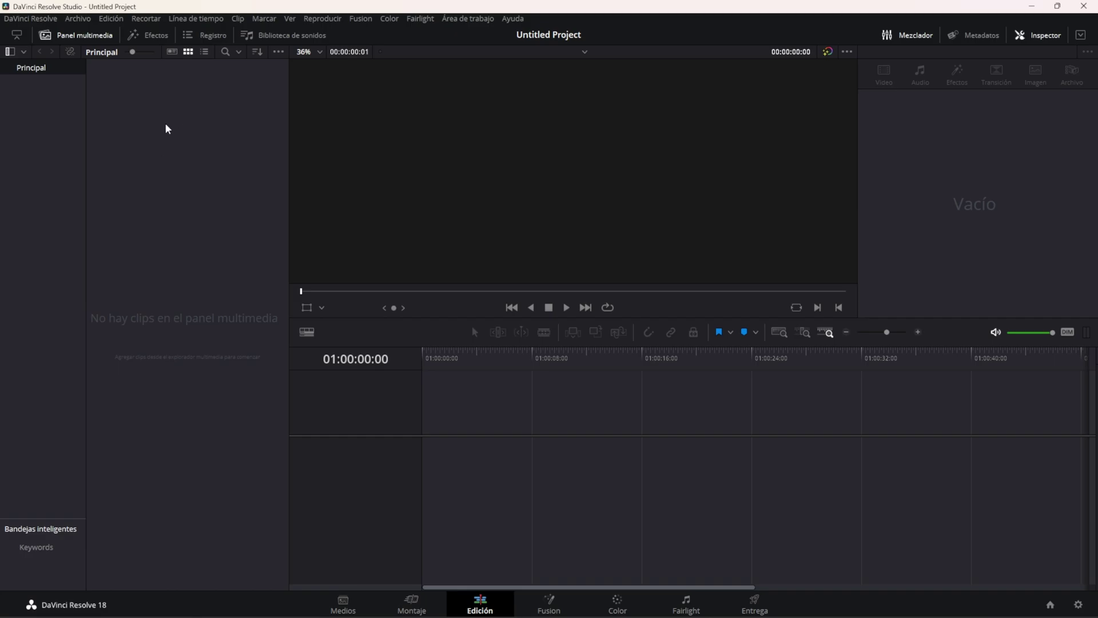
Toggle the media pool, effects library and sound library panels on and off.
{"action": "left_click", "coordinate": [77, 35]}
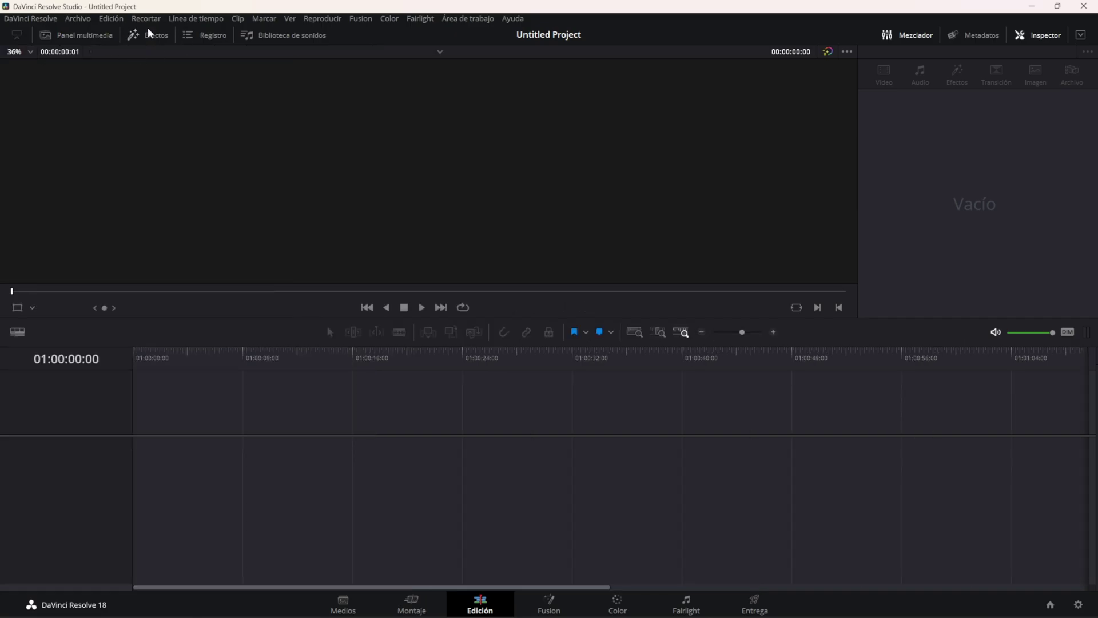
{"action": "left_click", "coordinate": [149, 42]}
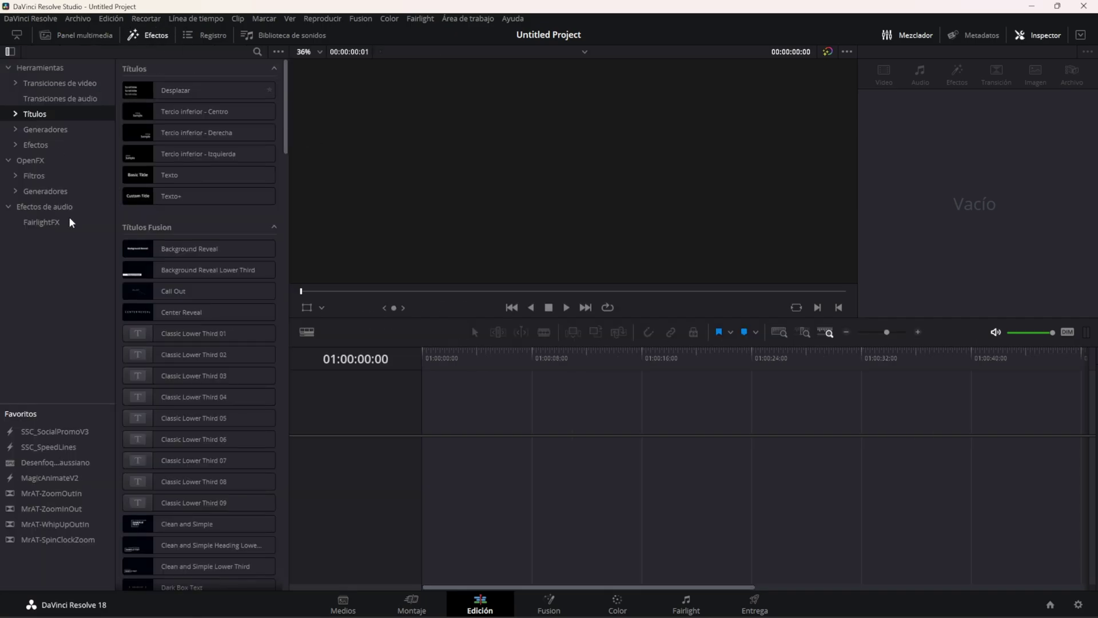
{"action": "left_click", "coordinate": [148, 35]}
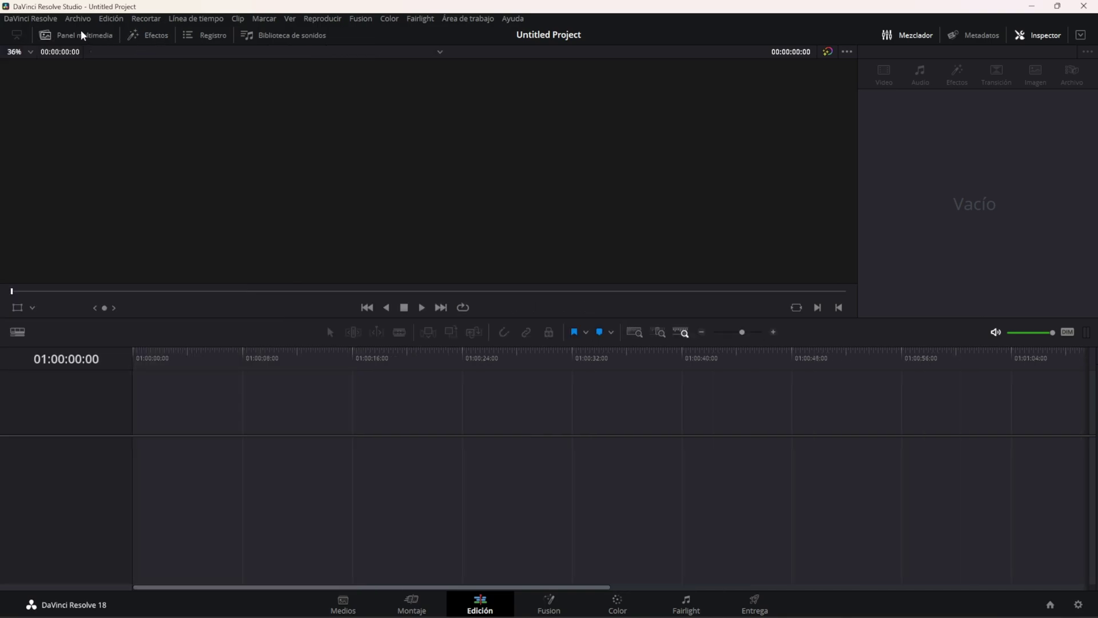
{"action": "left_click", "coordinate": [80, 35]}
{"action": "left_click", "coordinate": [95, 35]}
{"action": "left_click", "coordinate": [275, 41]}
{"action": "left_click", "coordinate": [275, 41]}
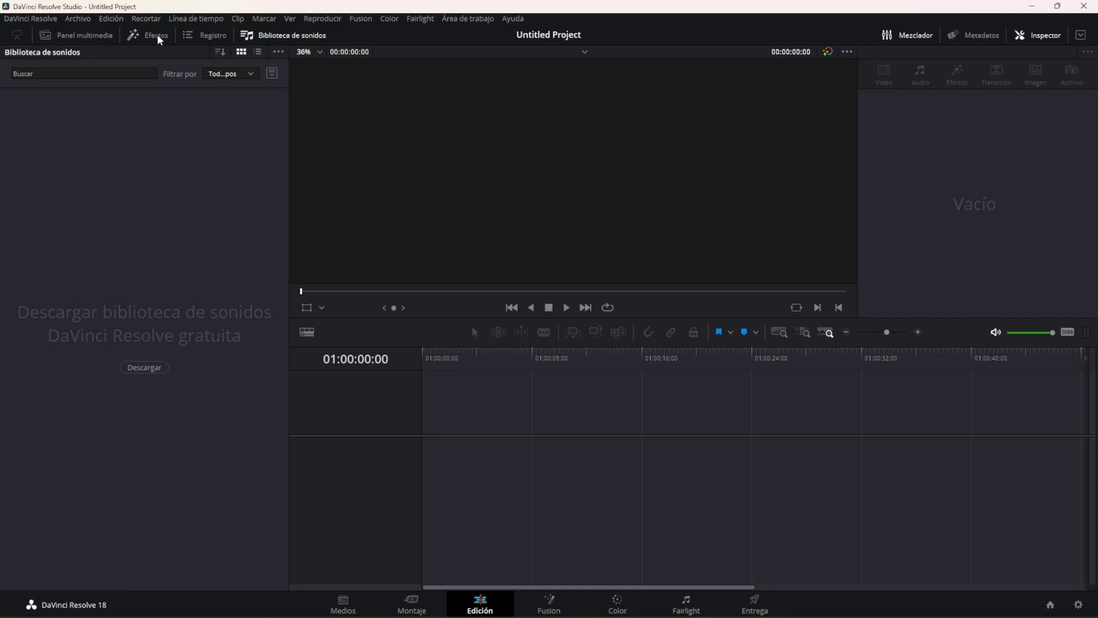
Stack the media pool above the effects library, enlarge the pool and narrow the left panels.
{"action": "left_click", "coordinate": [85, 36]}
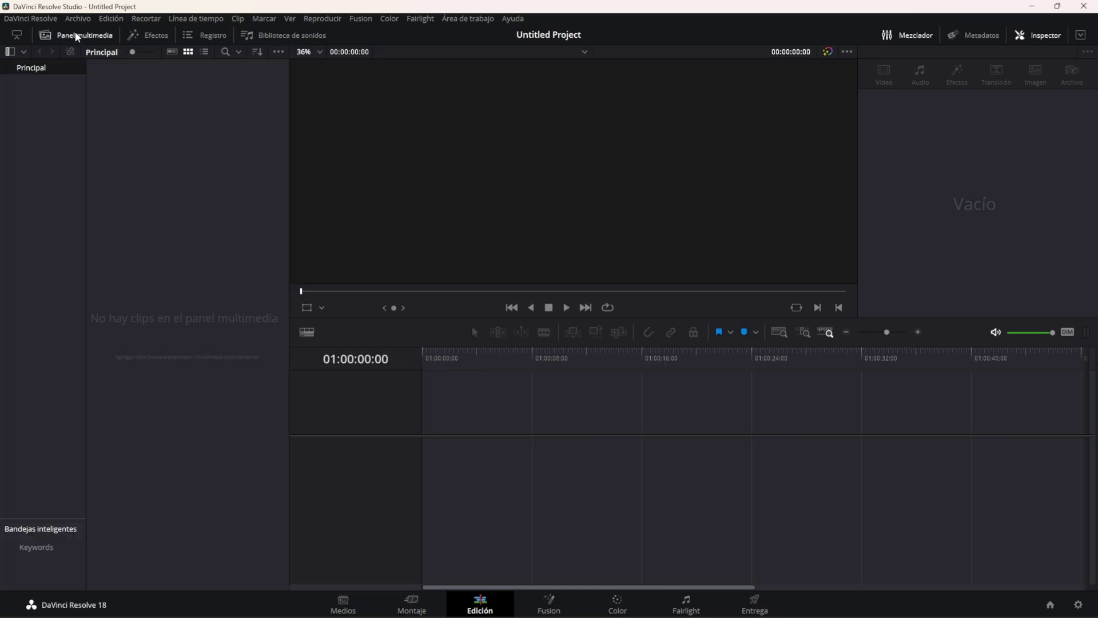
{"action": "left_click", "coordinate": [146, 39]}
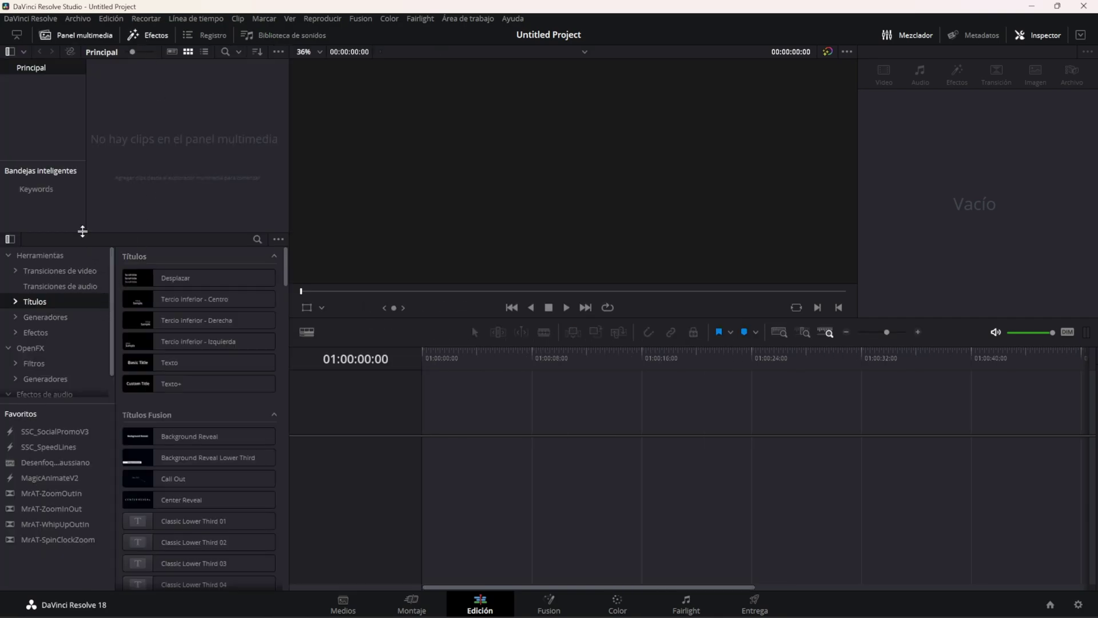
{"action": "left_click_drag", "start_coordinate": [82, 232], "coordinate": [82, 284]}
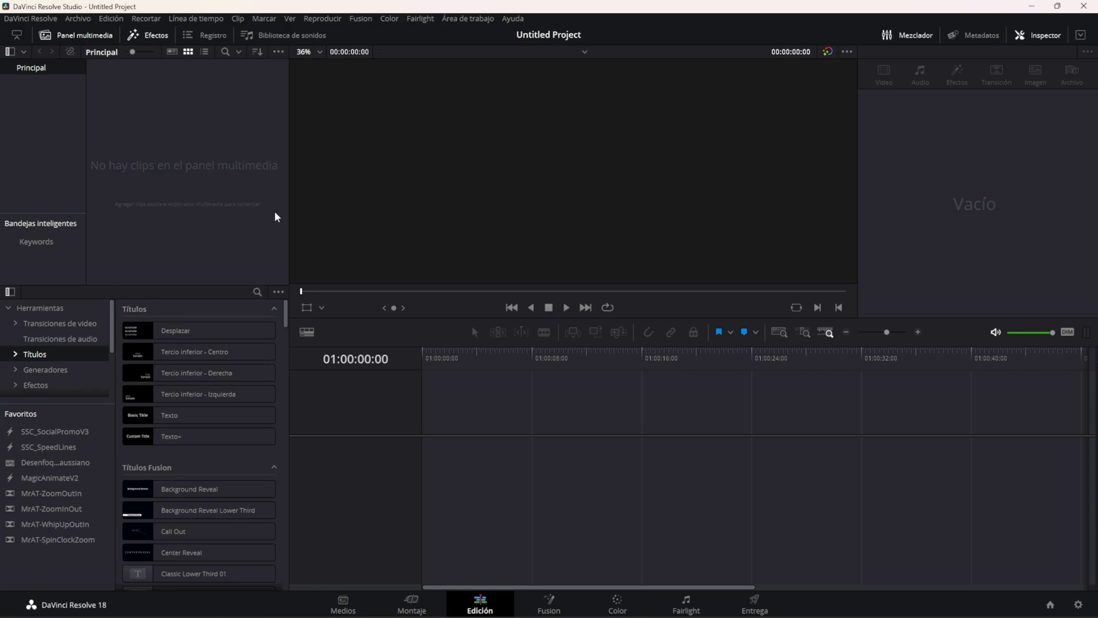
{"action": "left_click_drag", "start_coordinate": [289, 209], "coordinate": [265, 213]}
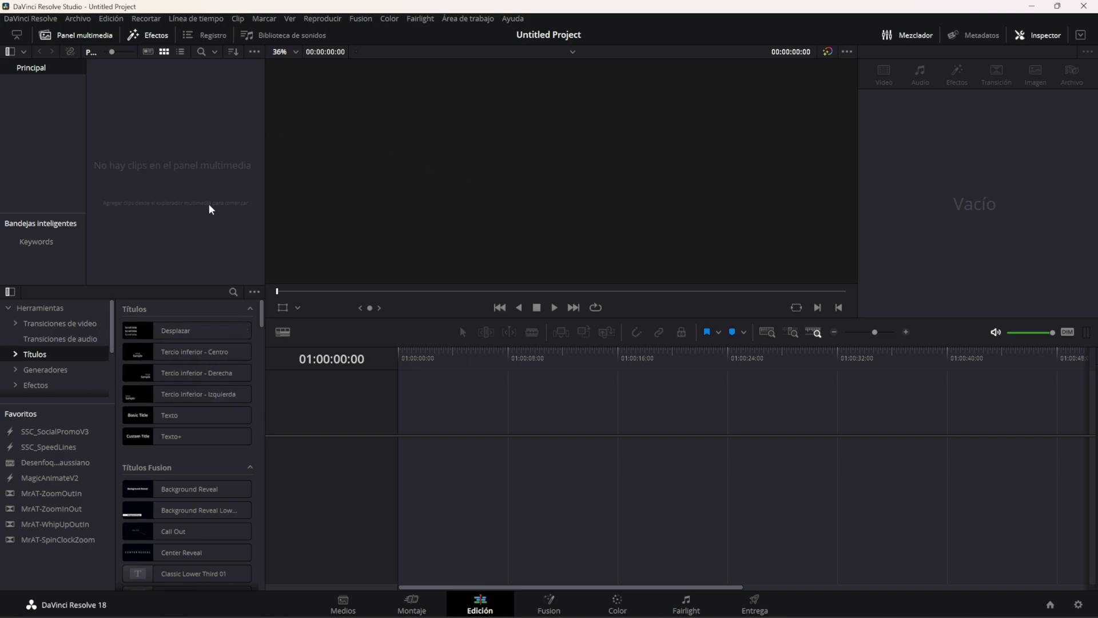
Hide the Efectos library, drag the viewer/timeline divider lower, and toggle the media pool's full-height layout.
{"action": "left_click", "coordinate": [17, 35]}
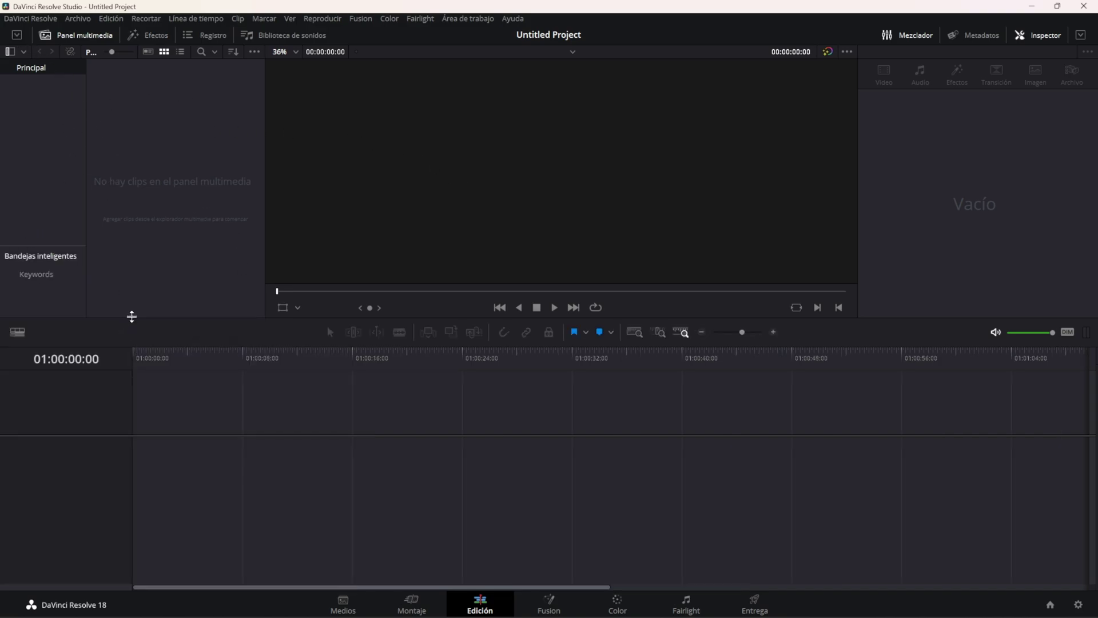
{"action": "left_click_drag", "start_coordinate": [132, 316], "coordinate": [132, 383]}
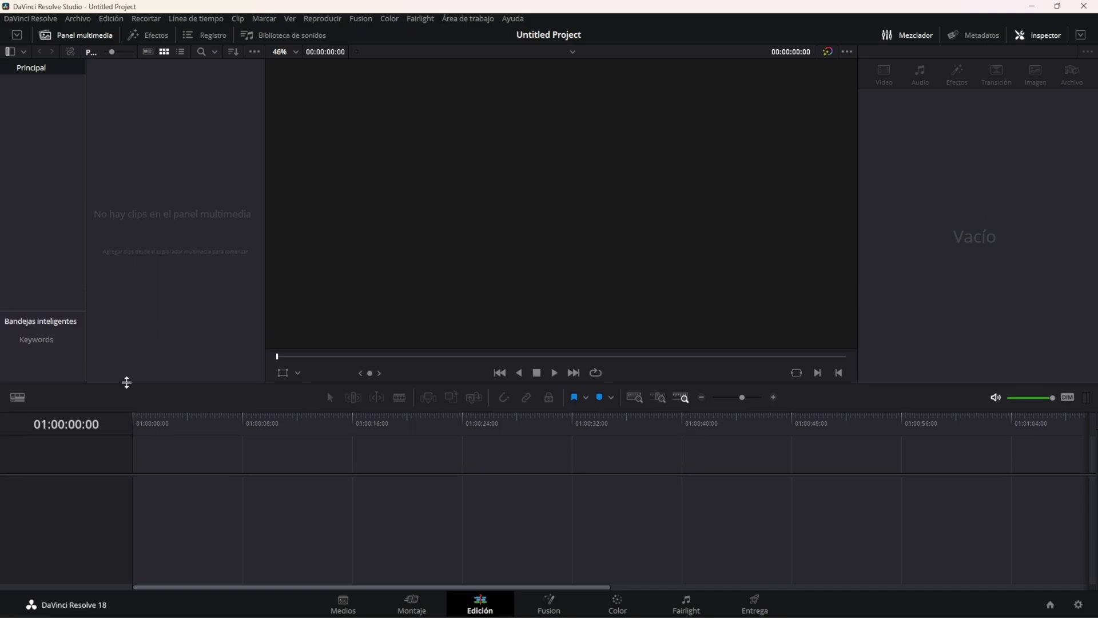
{"action": "left_click", "coordinate": [16, 36]}
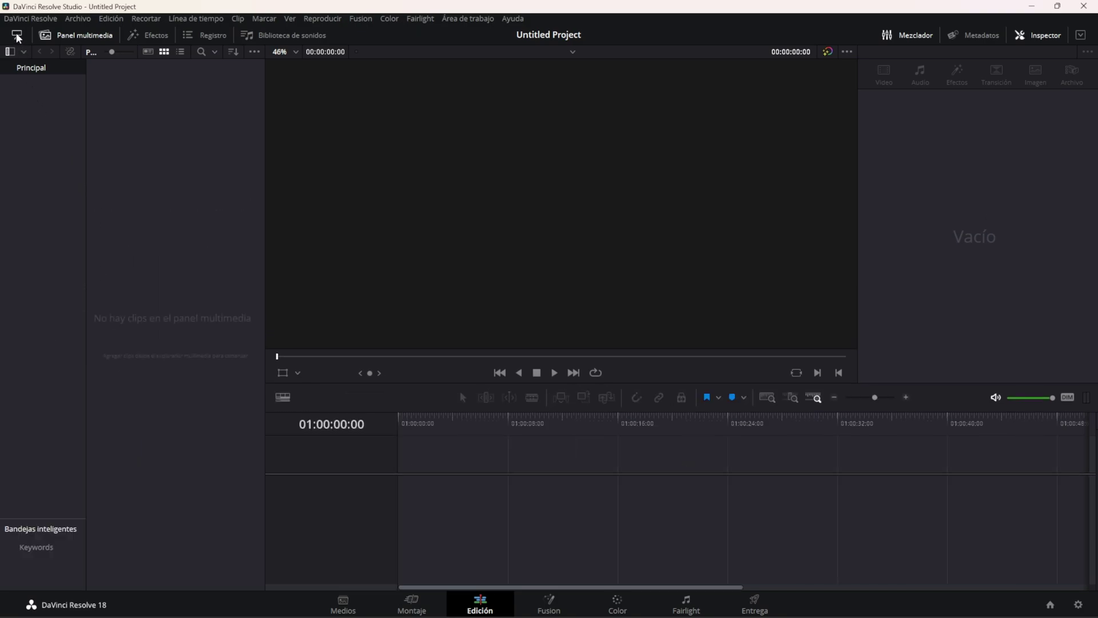
{"action": "left_click", "coordinate": [17, 36]}
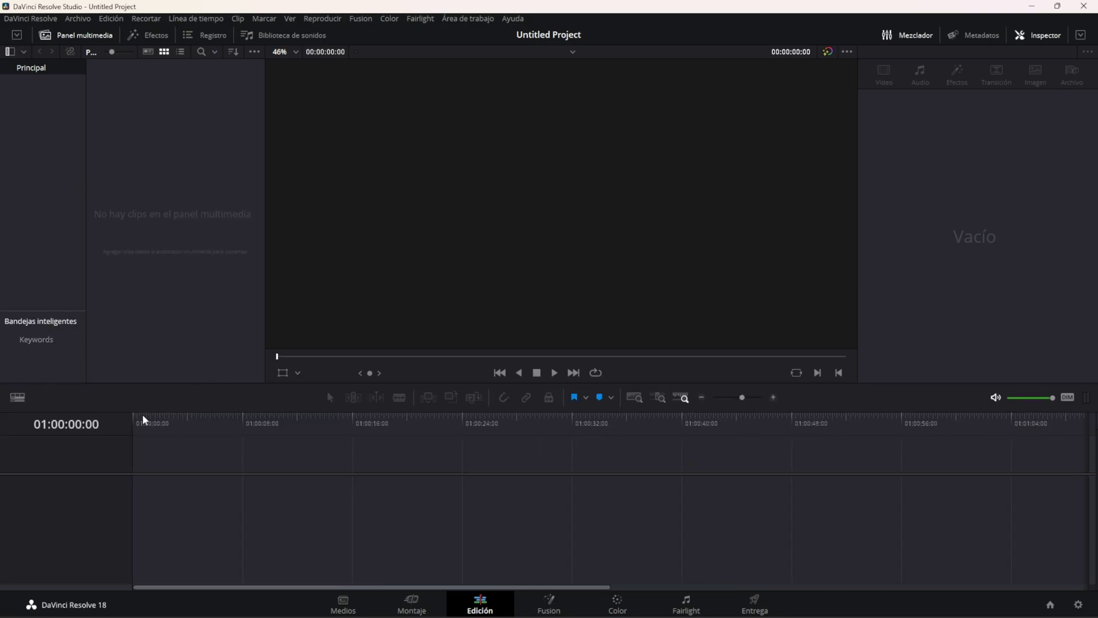
Switch between Efectos and Panel multimedia, resize the viewer, then hide the media pool.
{"action": "left_click", "coordinate": [153, 36]}
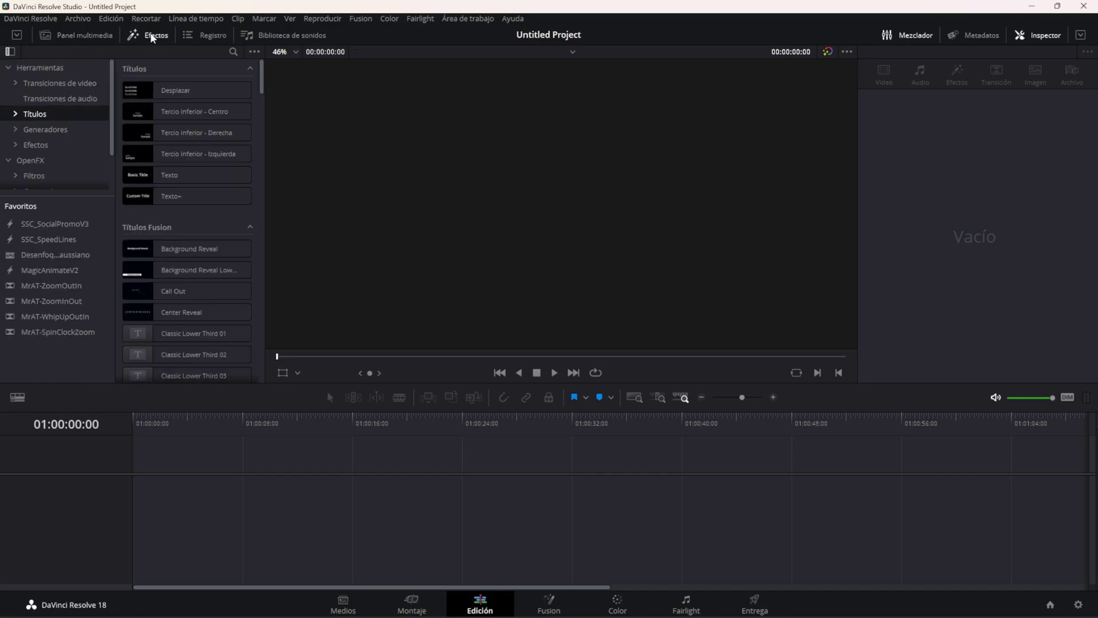
{"action": "left_click", "coordinate": [76, 35]}
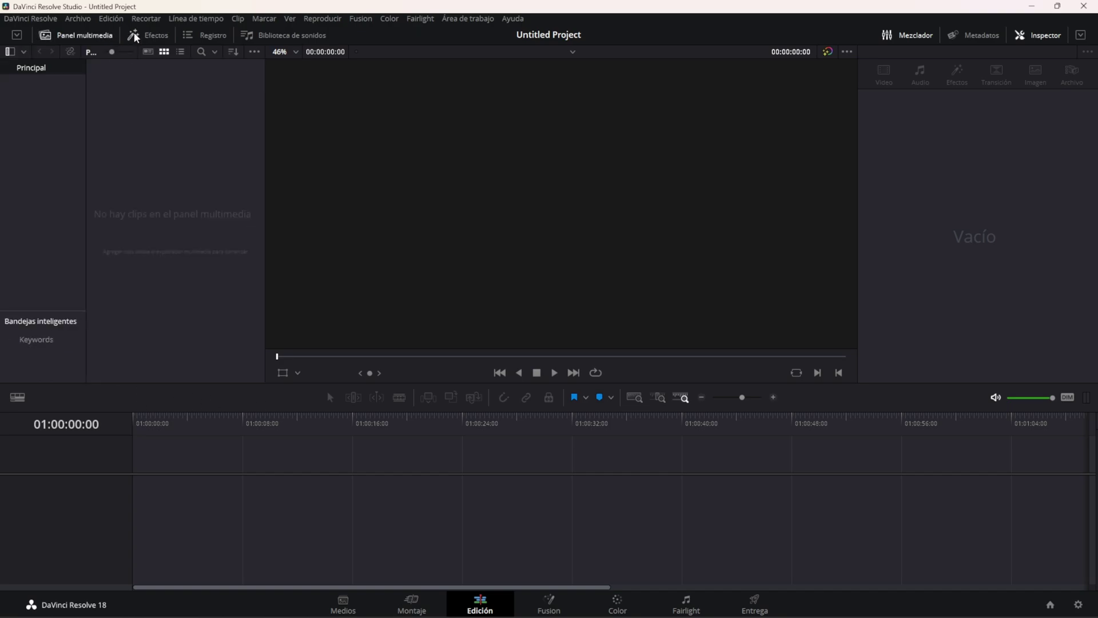
{"action": "left_click", "coordinate": [149, 35]}
{"action": "left_click", "coordinate": [76, 35]}
{"action": "left_click", "coordinate": [16, 36]}
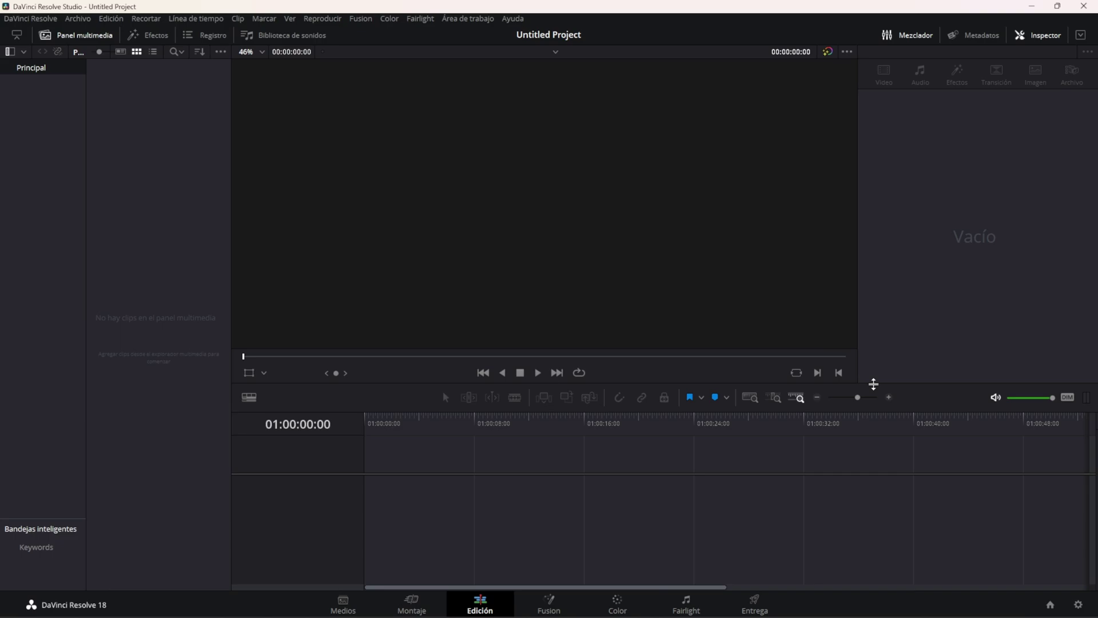
{"action": "left_click_drag", "start_coordinate": [871, 383], "coordinate": [865, 366]}
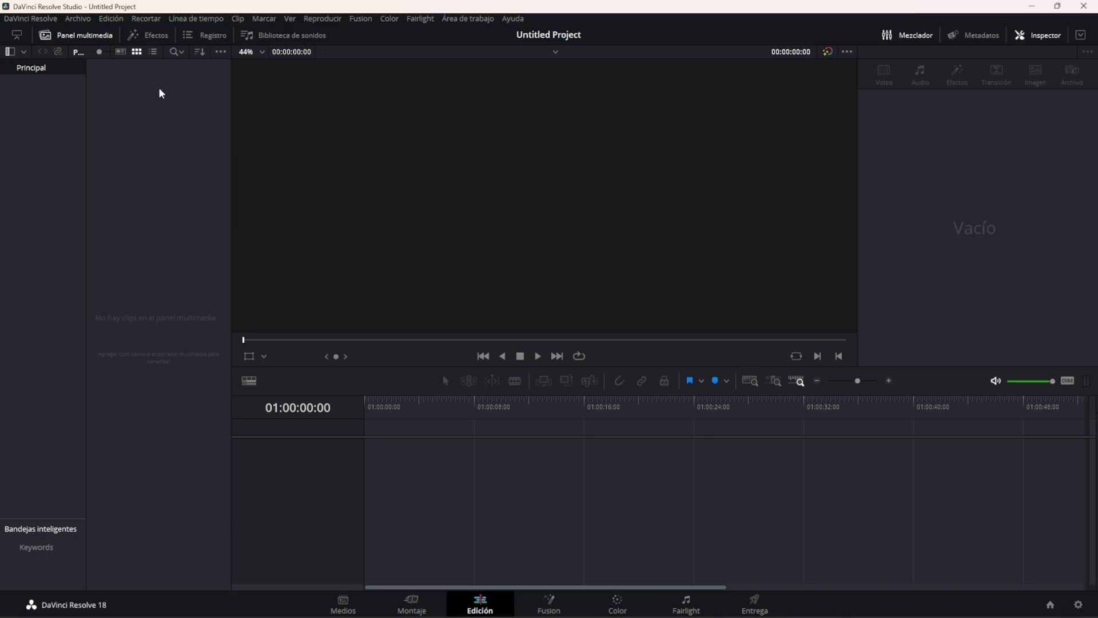
{"action": "left_click", "coordinate": [97, 36]}
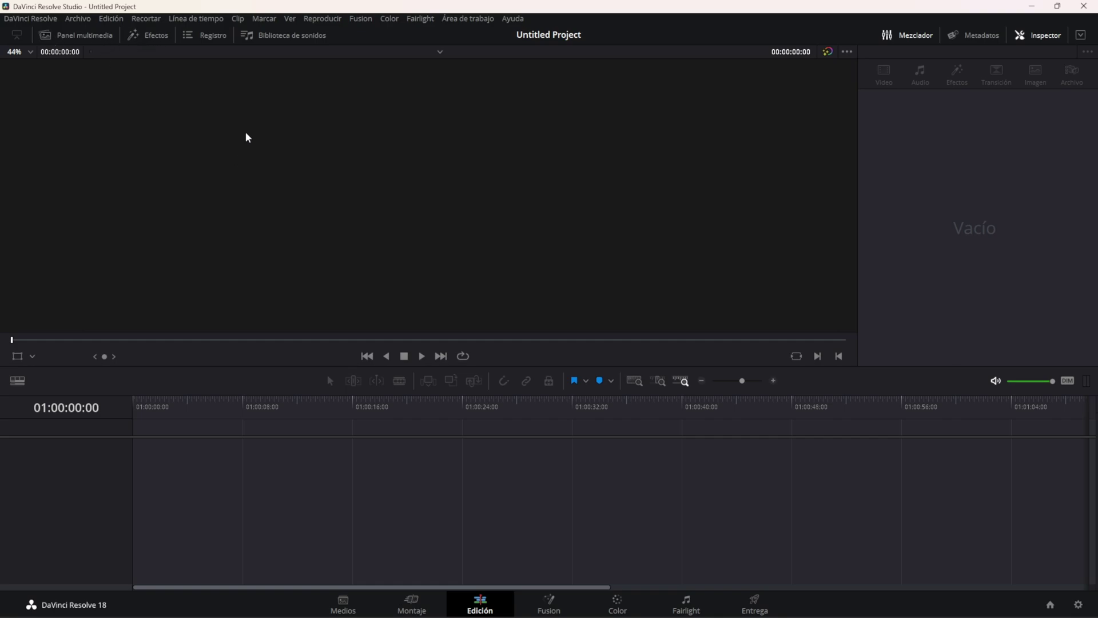
Reopen Efectos and browse Transiciones de video, Transiciones de audio, then the Títulos templates.
{"action": "left_click", "coordinate": [146, 35]}
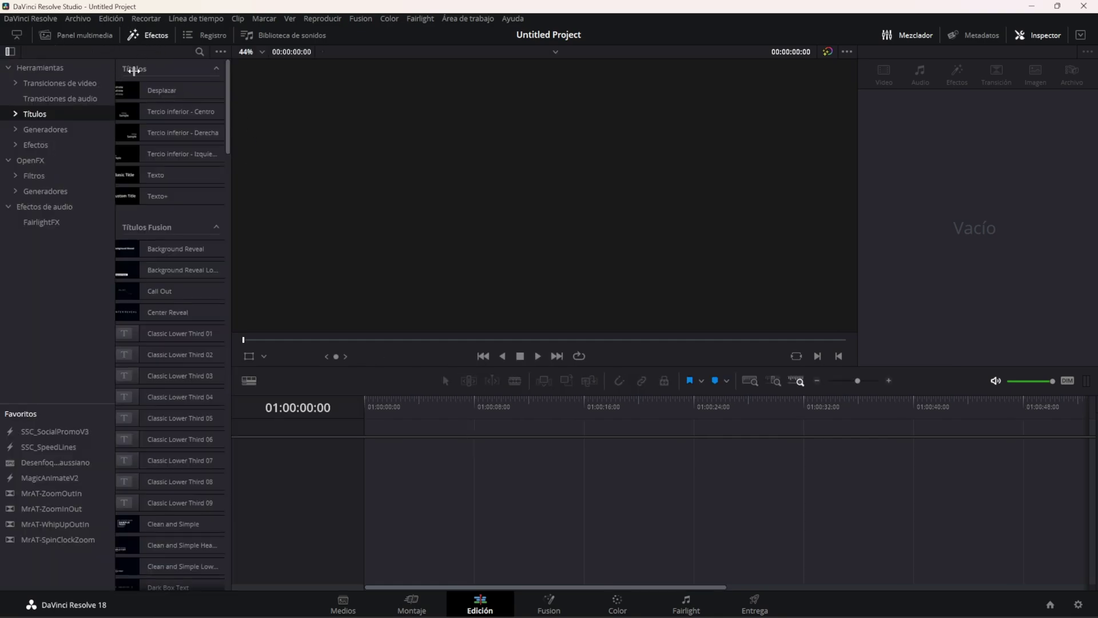
{"action": "left_click", "coordinate": [66, 85]}
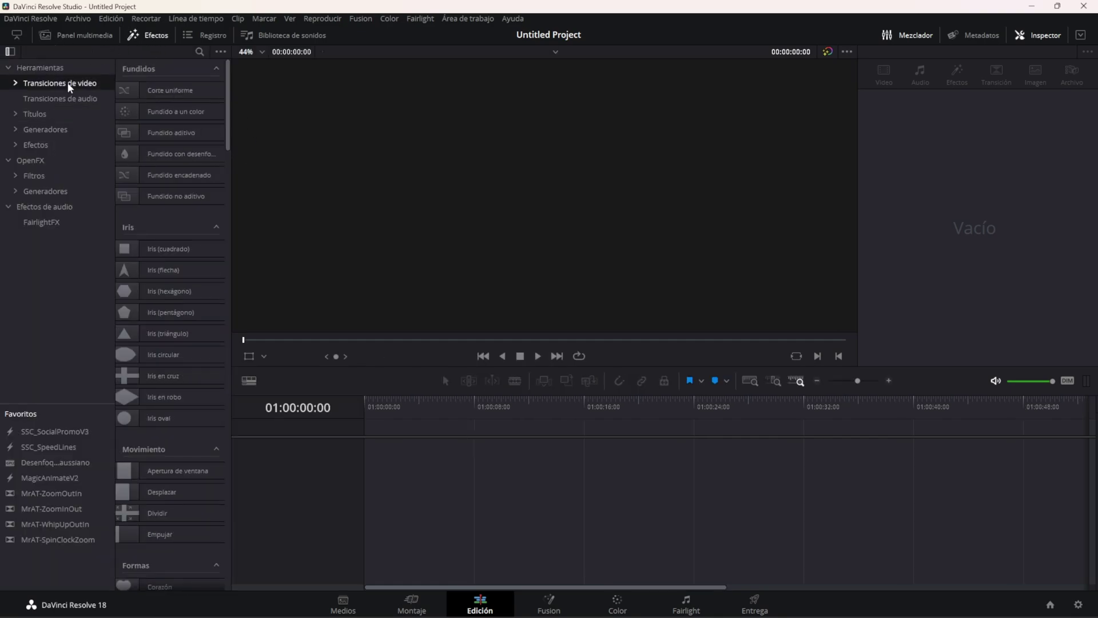
{"action": "left_click", "coordinate": [67, 98]}
{"action": "left_click", "coordinate": [44, 114]}
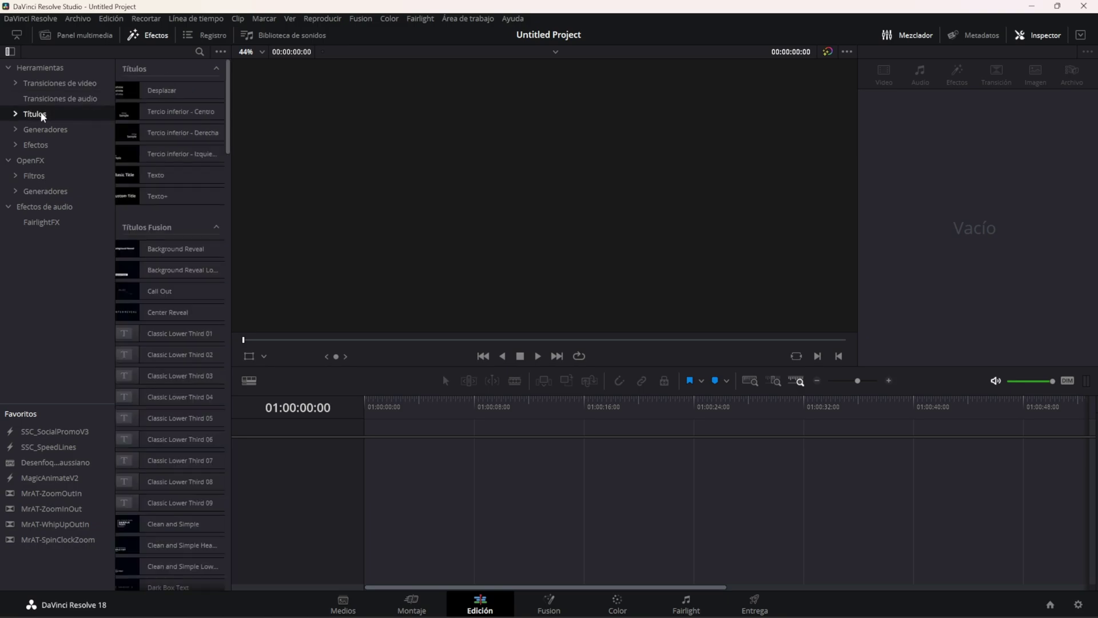